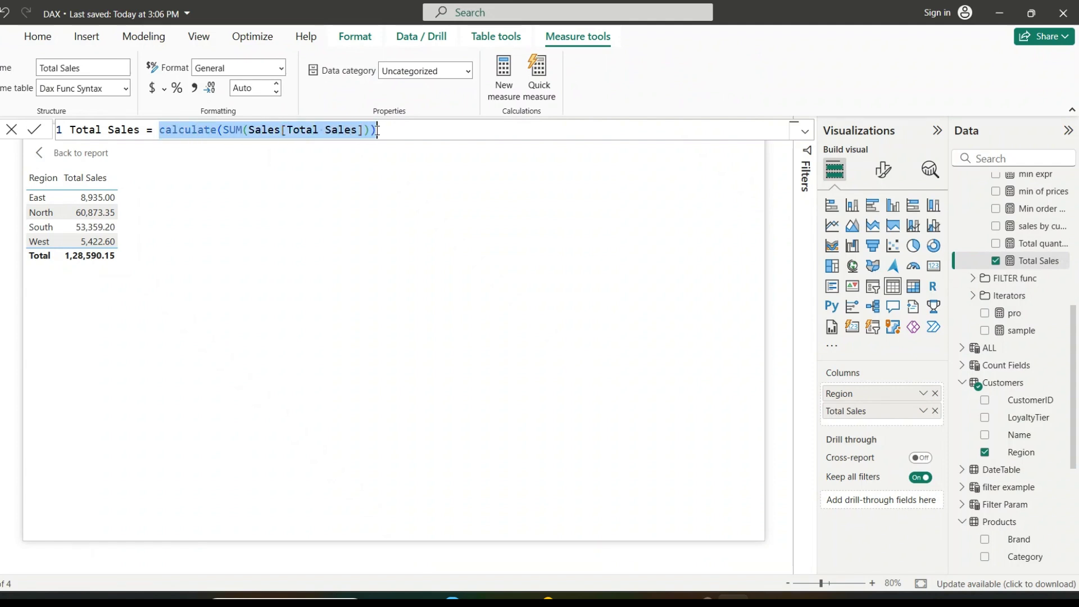
Step: Return from the focused Region sales table to the full Filters 2 report page
{"action": "left_click", "coordinate": [381, 130]}
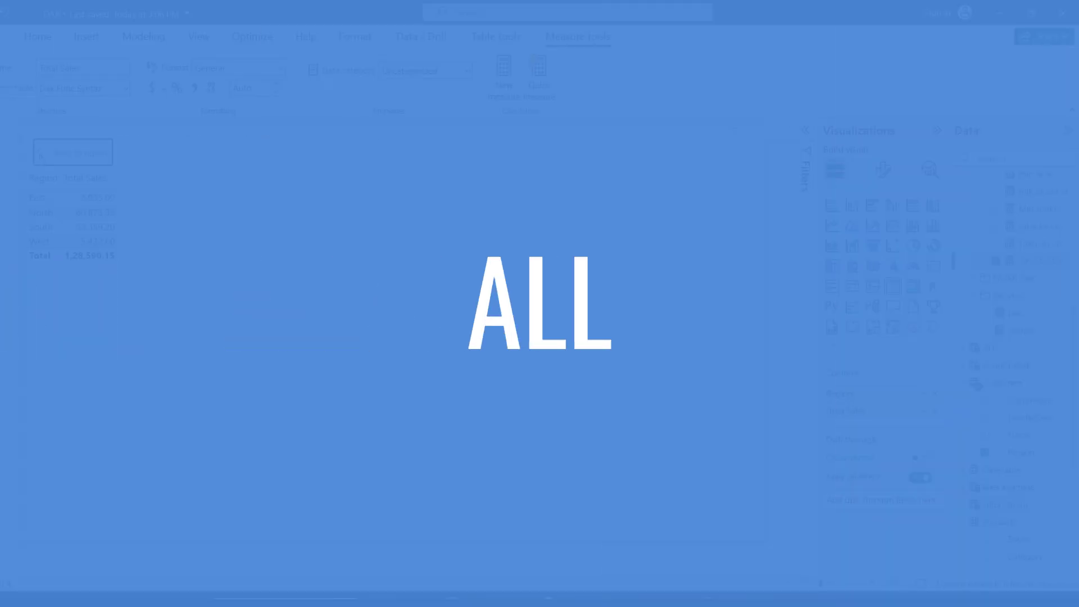
{"action": "left_click", "coordinate": [41, 155]}
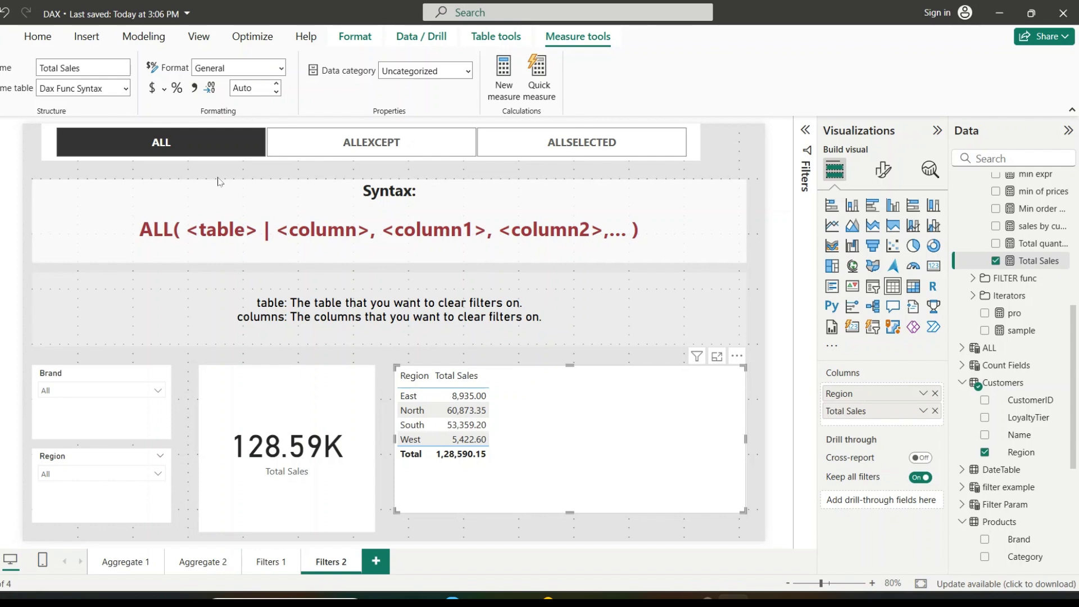
Step: Open the AllExmple measure and examine its Total Sales expression and the ALL filter on Customers[Region]
{"action": "scroll", "coordinate": [1028, 376], "scroll_direction": "up", "scroll_amount": 6}
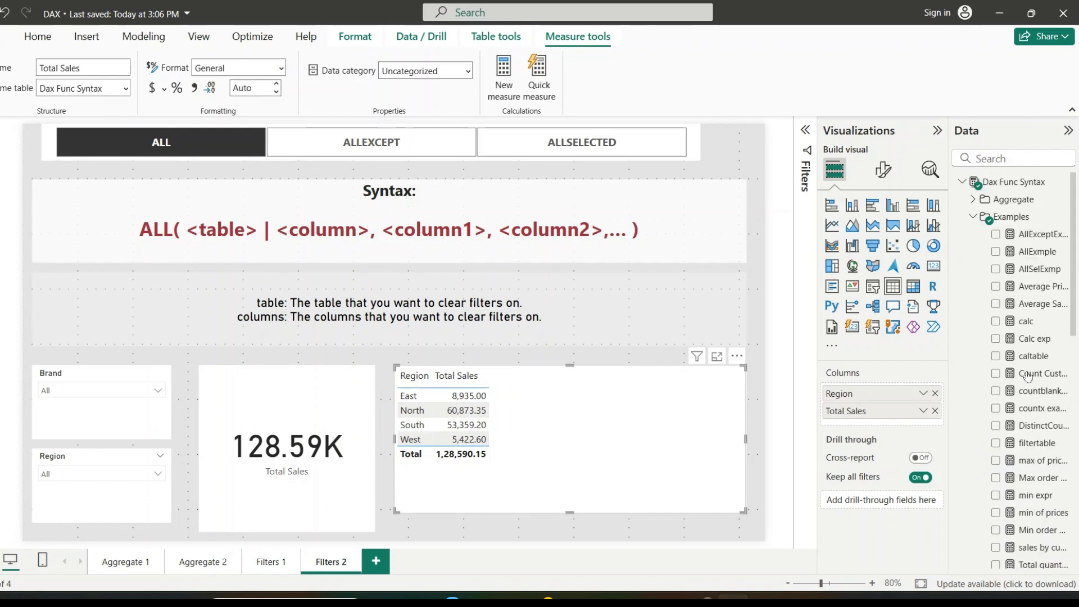
{"action": "left_click", "coordinate": [1036, 252]}
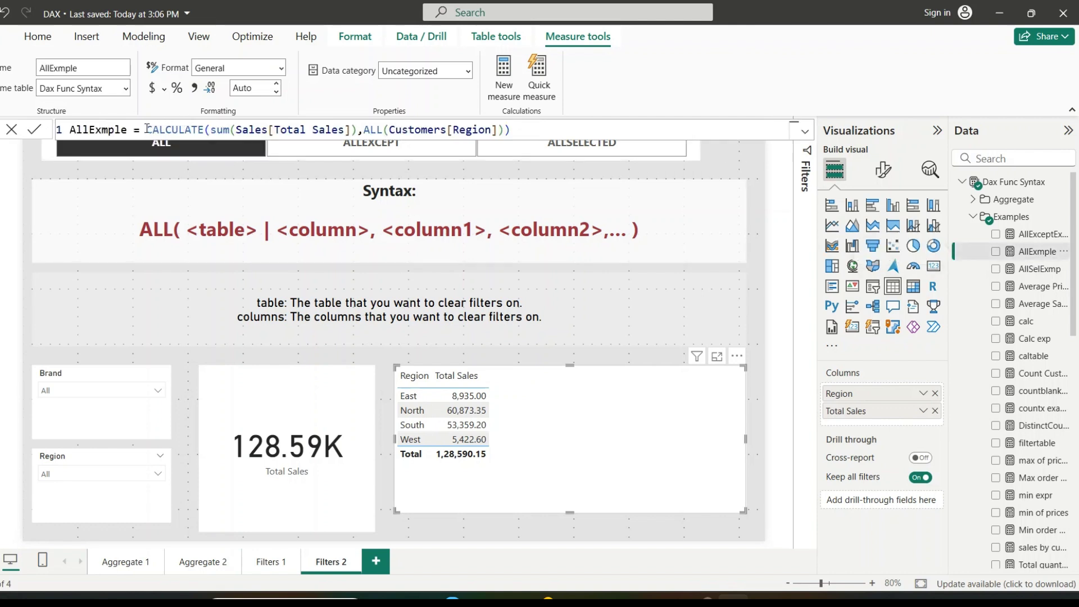
{"action": "left_click_drag", "start_coordinate": [148, 130], "coordinate": [358, 130]}
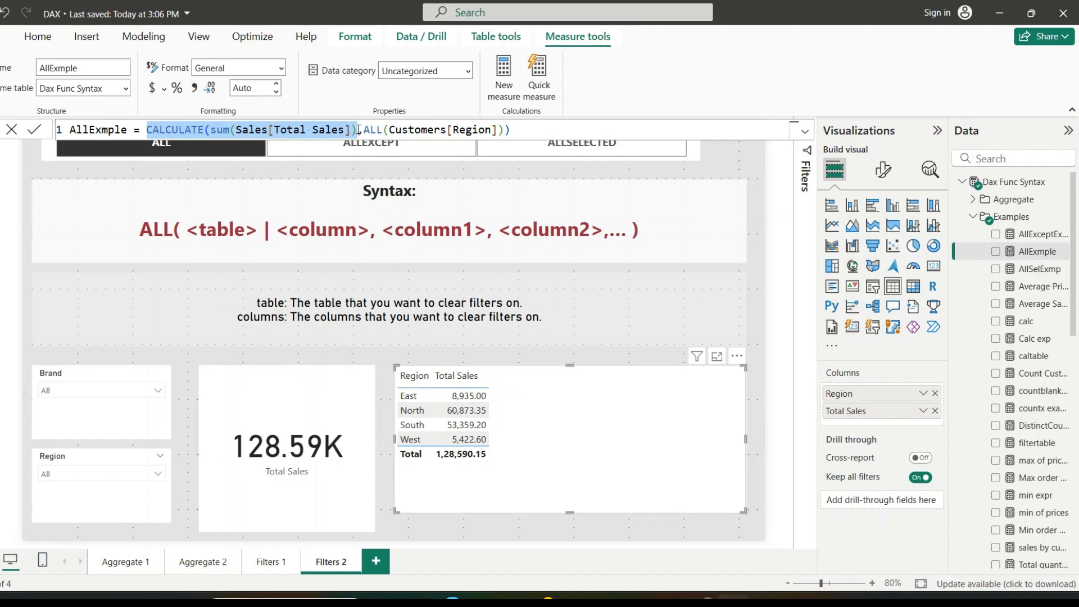
{"action": "left_click", "coordinate": [358, 129]}
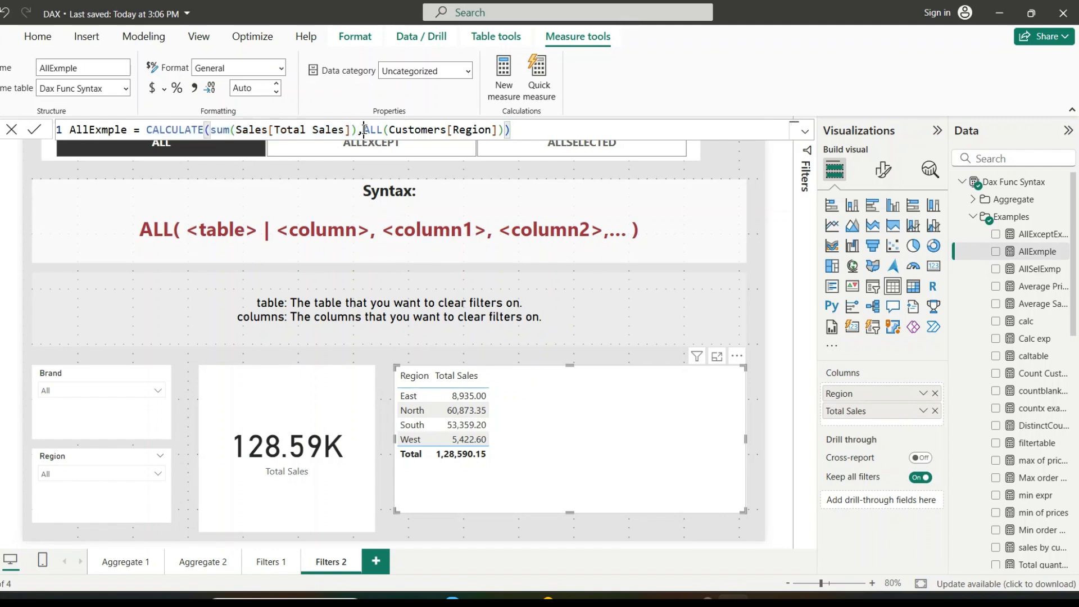
{"action": "left_click_drag", "start_coordinate": [364, 130], "coordinate": [504, 130]}
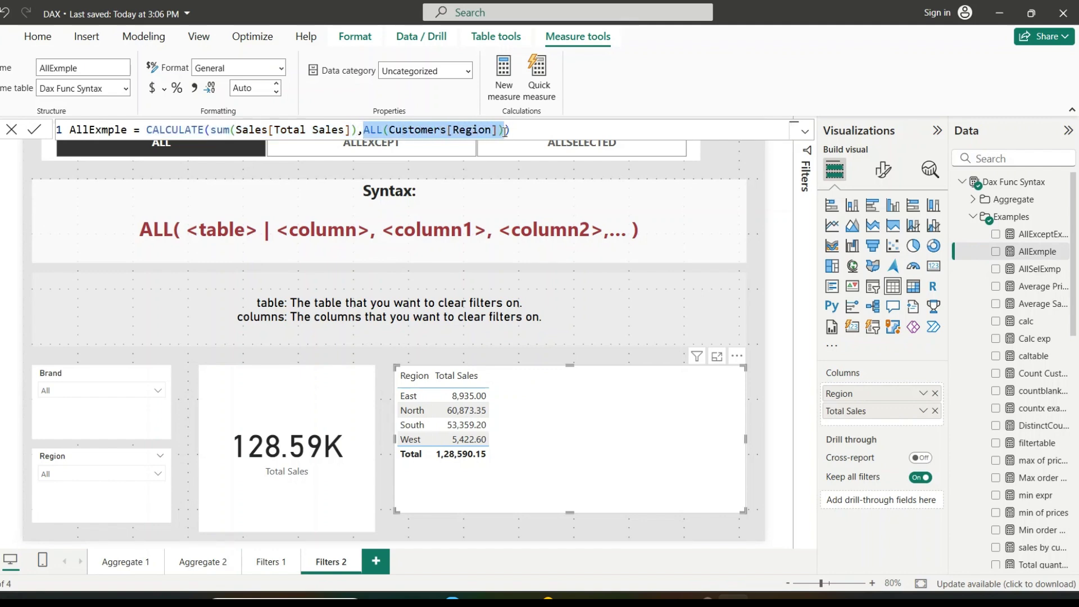
{"action": "left_click", "coordinate": [388, 130]}
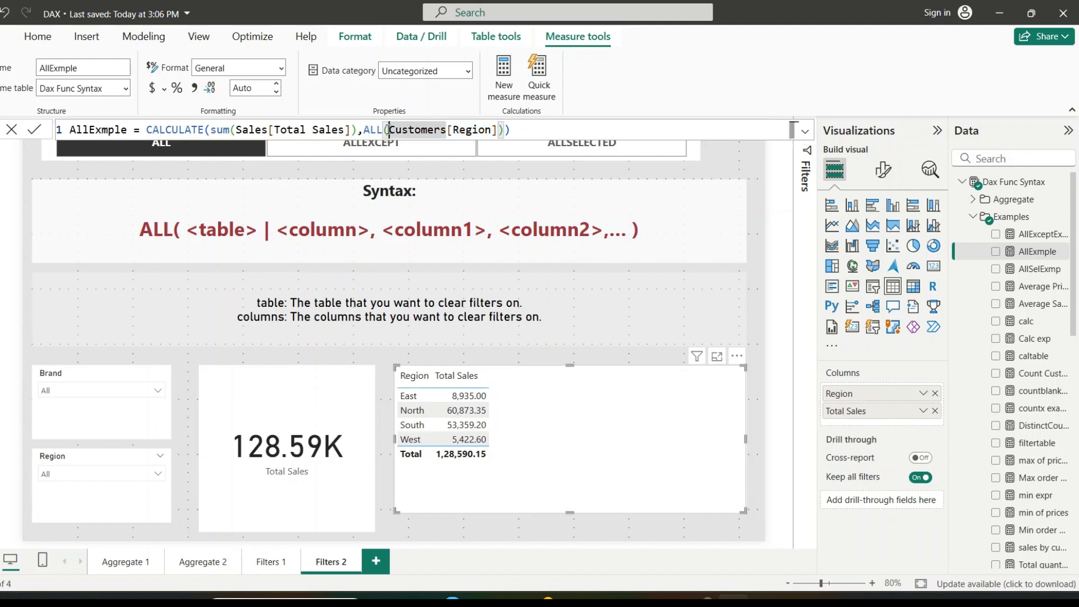
{"action": "left_click", "coordinate": [416, 130]}
{"action": "double_click", "coordinate": [368, 130]}
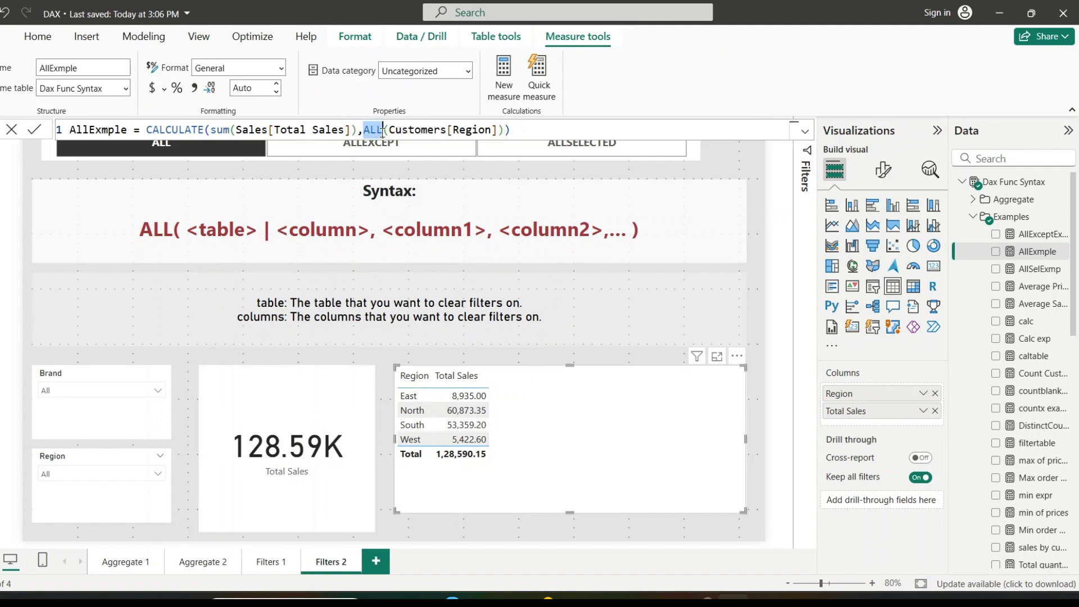
{"action": "left_click_drag", "start_coordinate": [385, 129], "coordinate": [498, 129]}
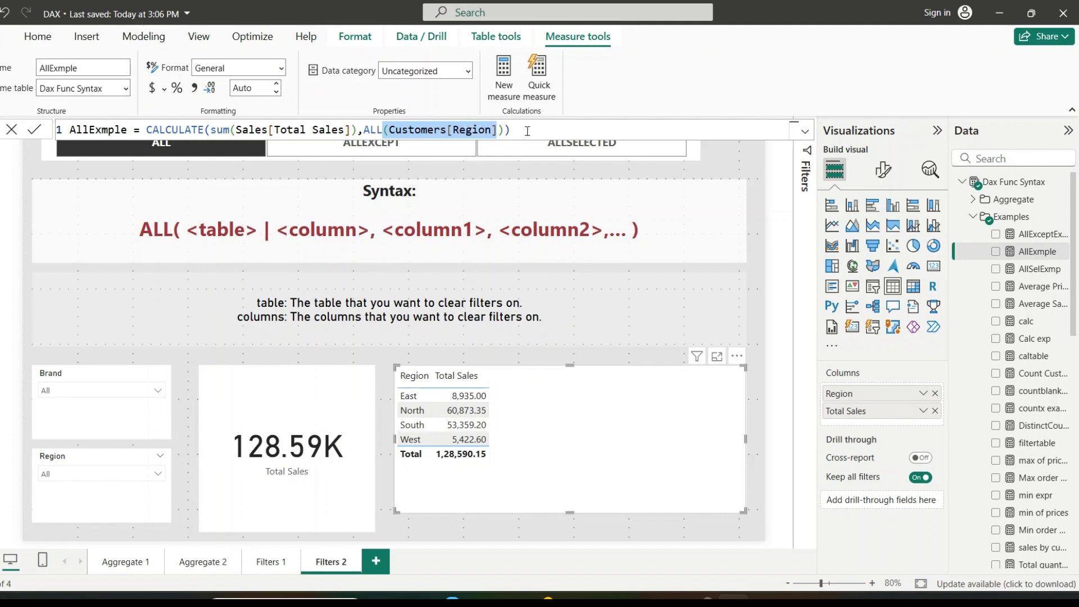
{"action": "left_click", "coordinate": [509, 130]}
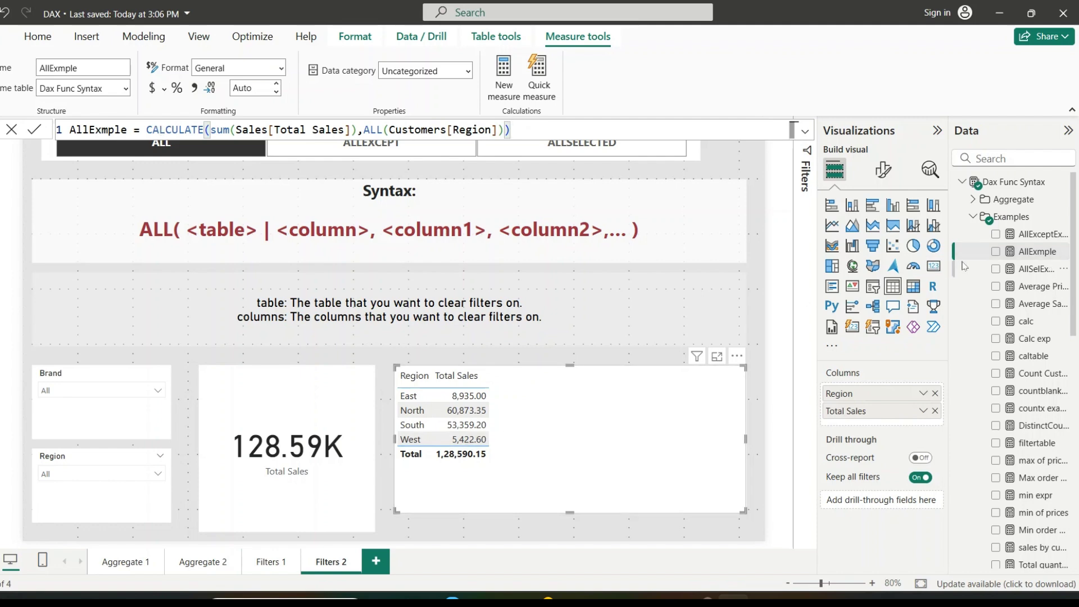
Step: Add the AllExmple measure to the Region sales table and review the arguments of its formula
{"action": "left_click", "coordinate": [996, 252]}
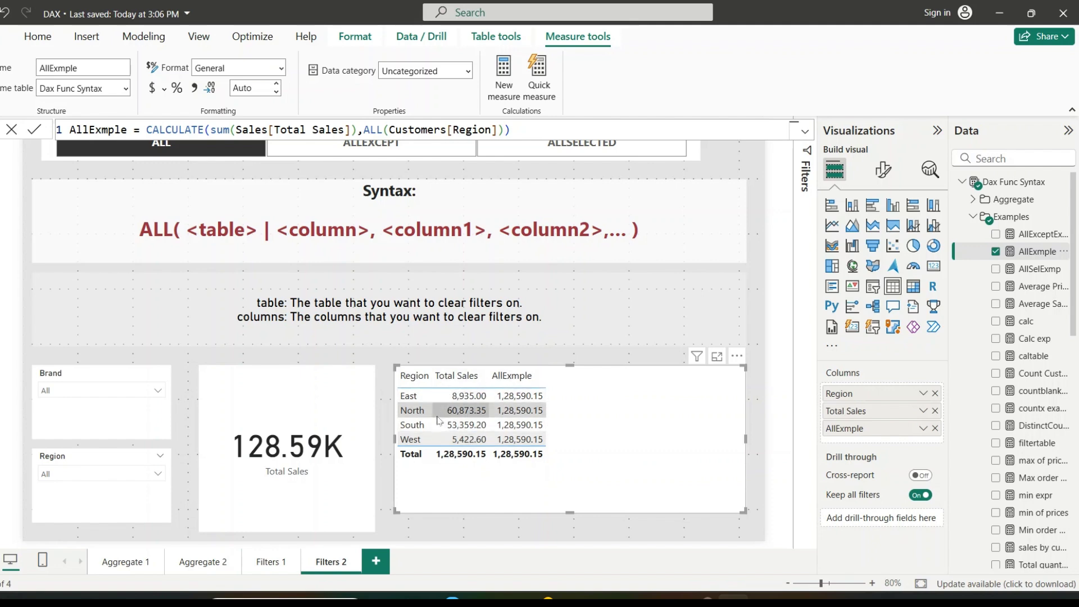
{"action": "left_click", "coordinate": [363, 129]}
{"action": "left_click_drag", "start_coordinate": [363, 130], "coordinate": [500, 130]}
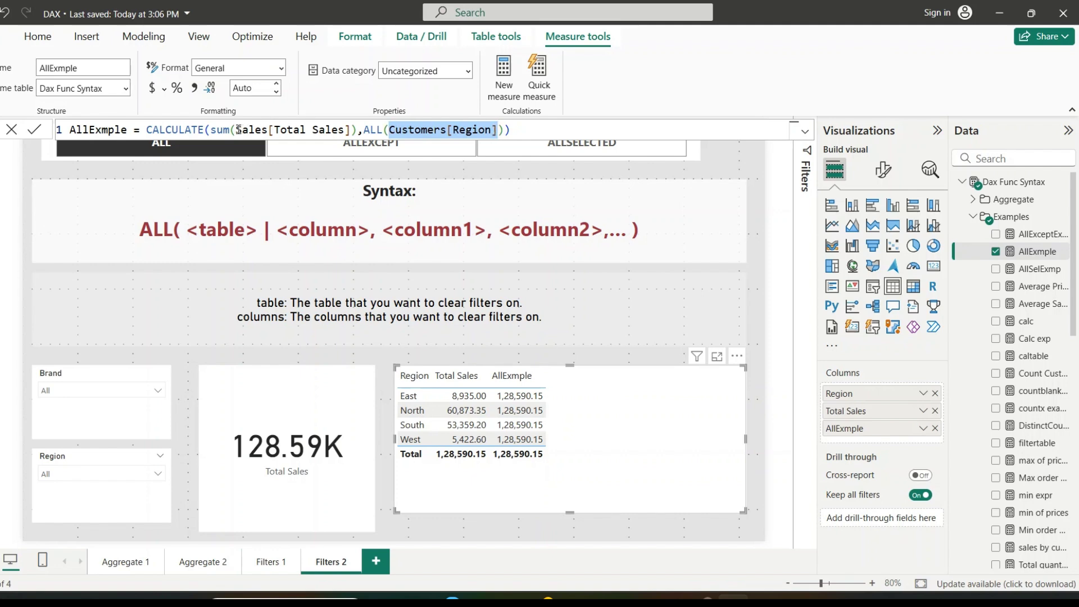
{"action": "left_click_drag", "start_coordinate": [239, 129], "coordinate": [365, 129]}
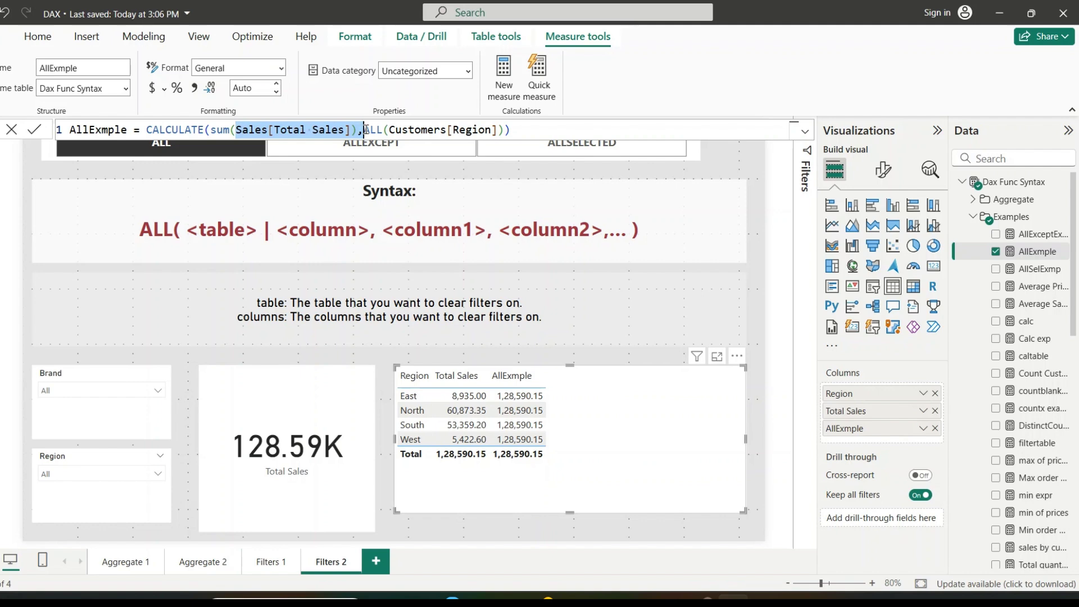
Step: Filter the report page to the North region with the Region slicer
{"action": "left_click", "coordinate": [80, 478]}
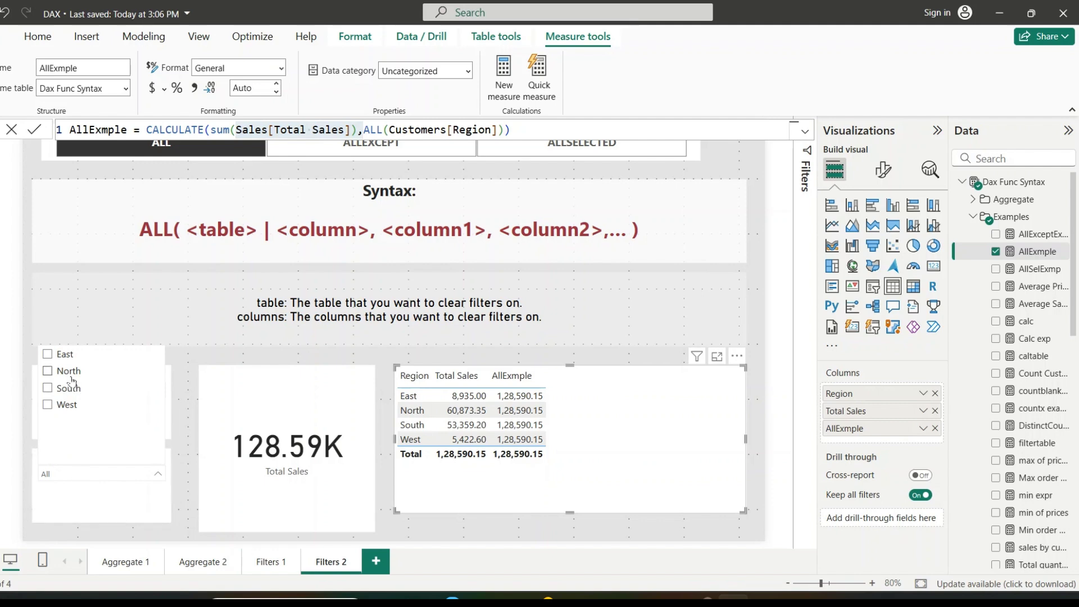
{"action": "left_click", "coordinate": [69, 372]}
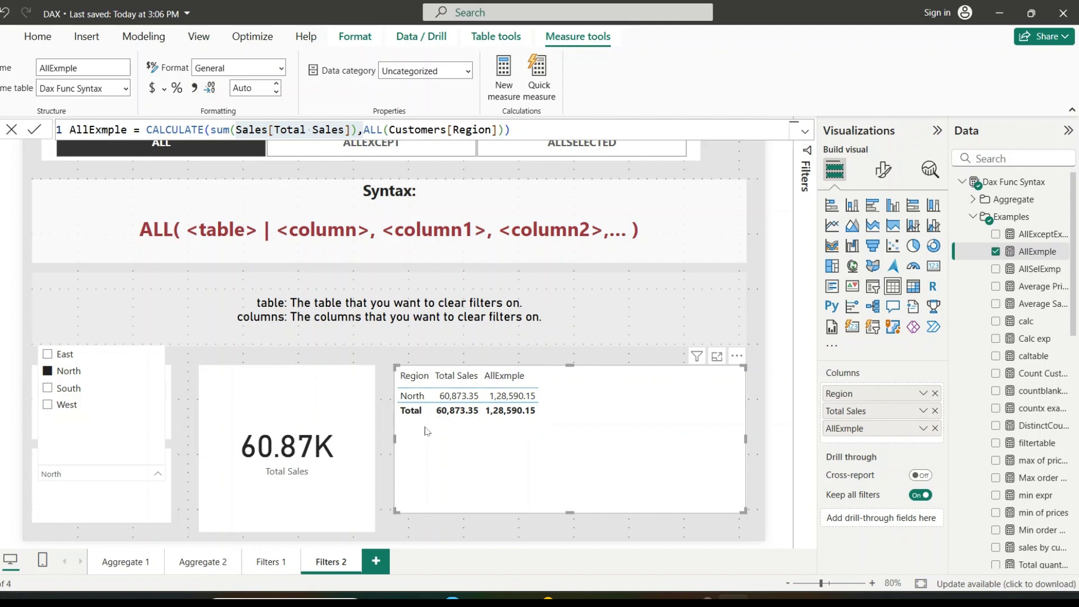
{"action": "left_click", "coordinate": [410, 372]}
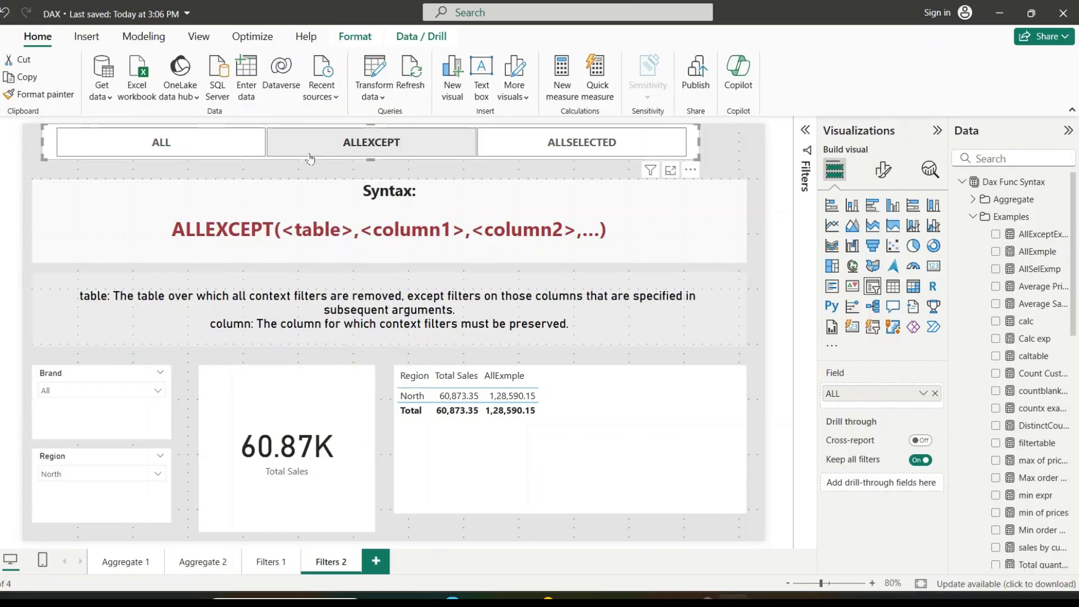
Step: Show the ALLEXCEPT syntax on the page and examine the AllExceptExmp measure's formula, including its Products and Products[Category] arguments
{"action": "left_click", "coordinate": [310, 154]}
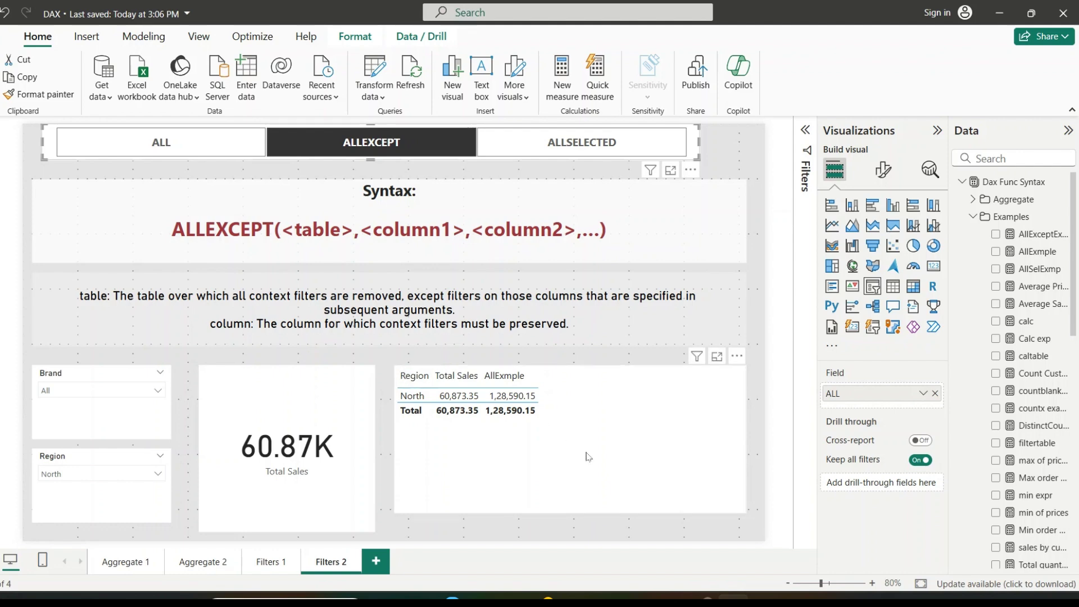
{"action": "left_click", "coordinate": [1034, 237]}
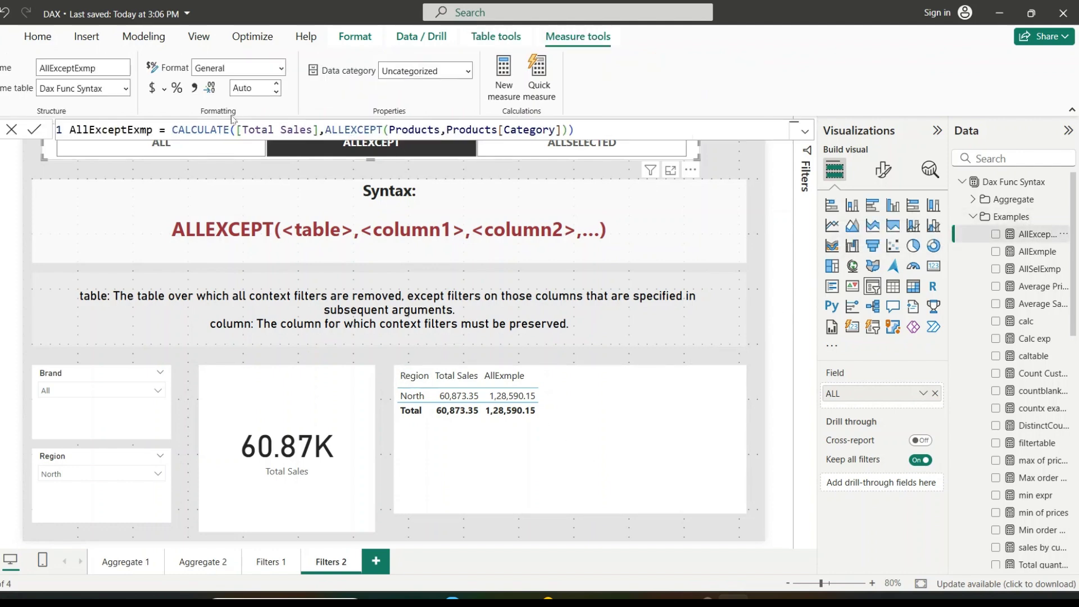
{"action": "left_click_drag", "start_coordinate": [172, 129], "coordinate": [320, 131]}
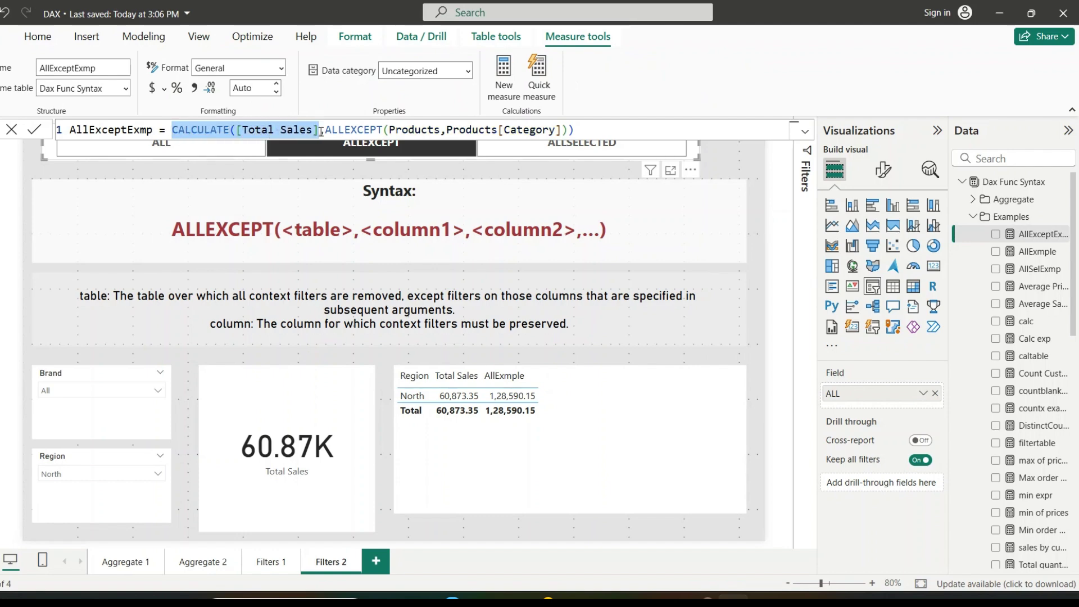
{"action": "left_click", "coordinate": [326, 129]}
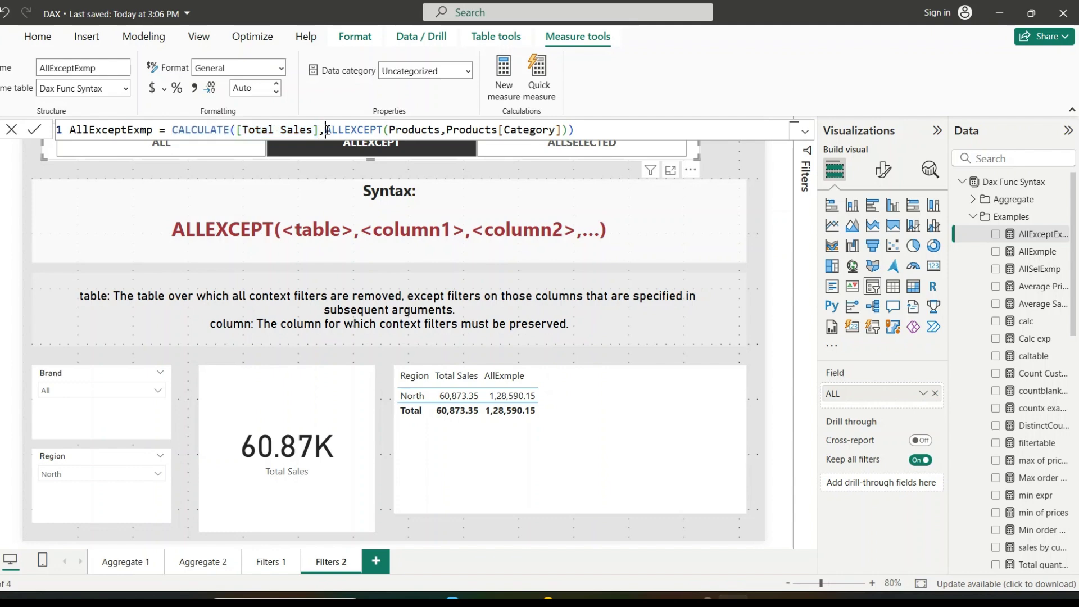
{"action": "double_click", "coordinate": [338, 129]}
{"action": "left_click_drag", "start_coordinate": [325, 129], "coordinate": [563, 131]}
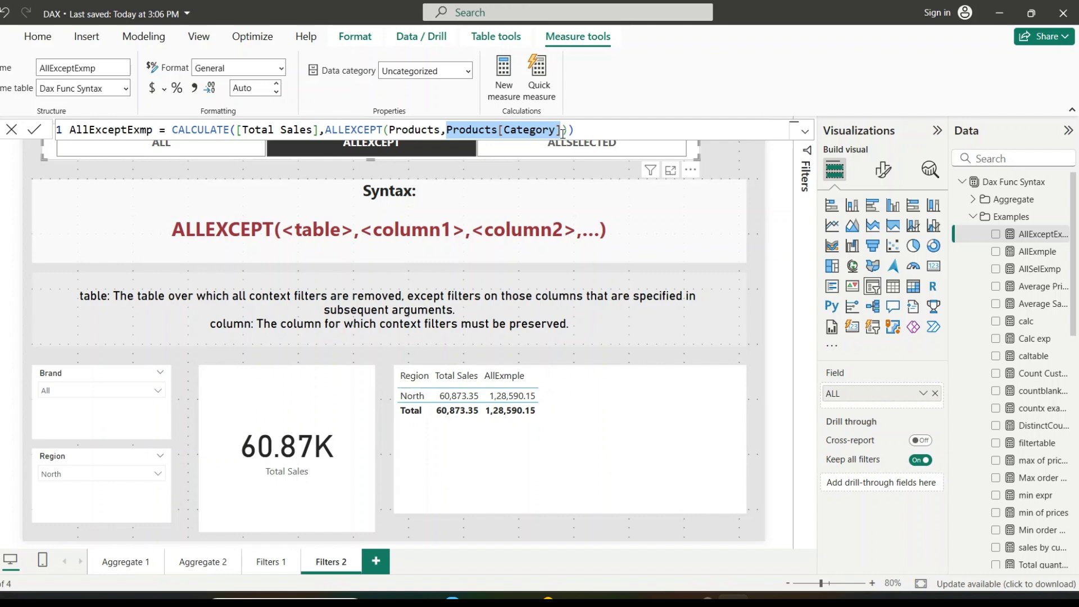
{"action": "left_click", "coordinate": [563, 132]}
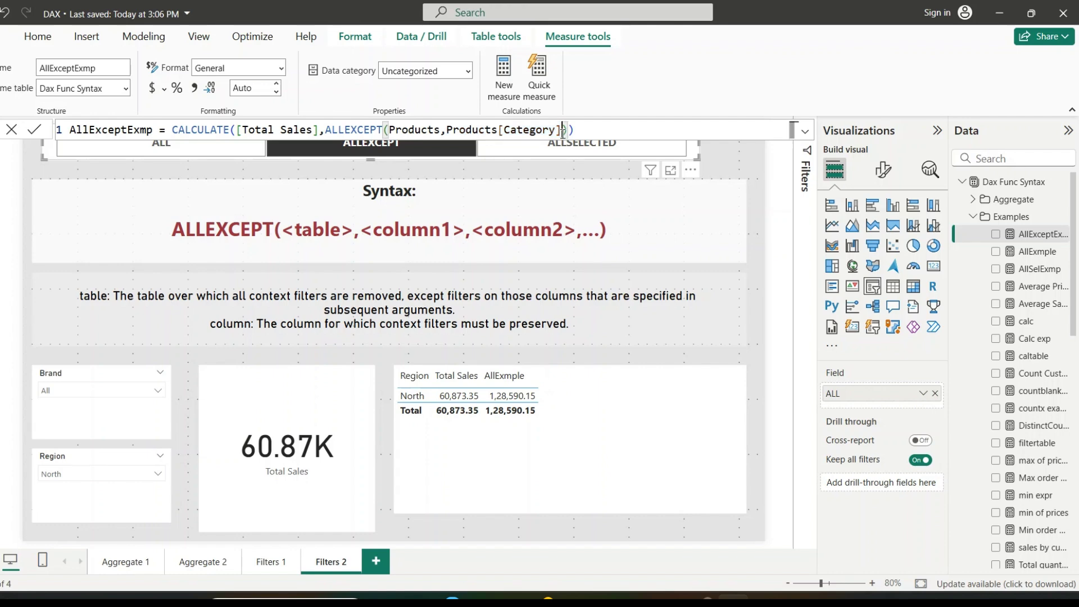
{"action": "double_click", "coordinate": [389, 130]}
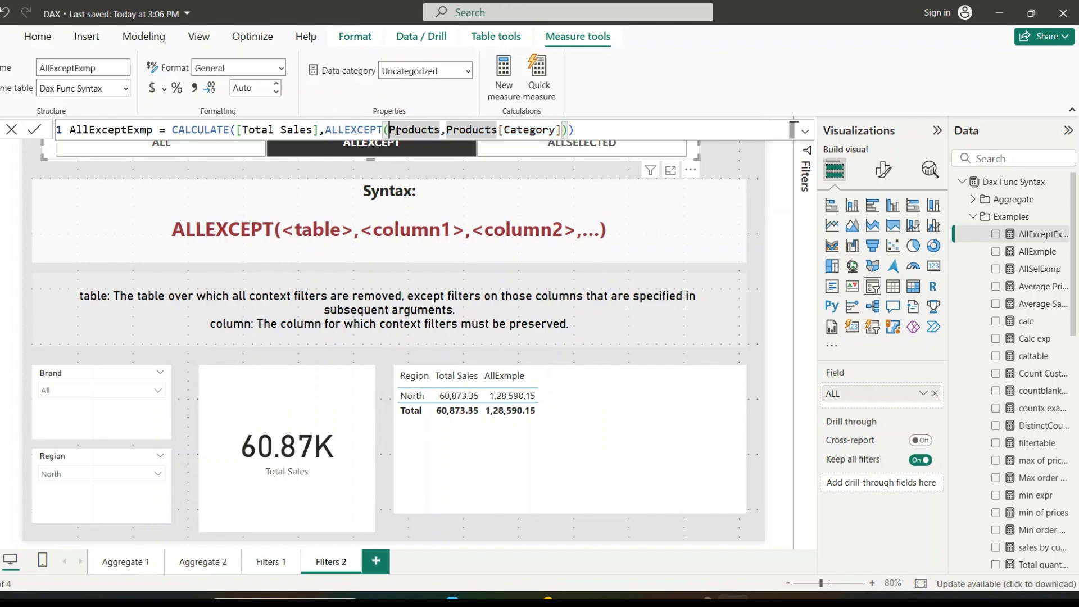
{"action": "left_click_drag", "start_coordinate": [390, 130], "coordinate": [562, 130]}
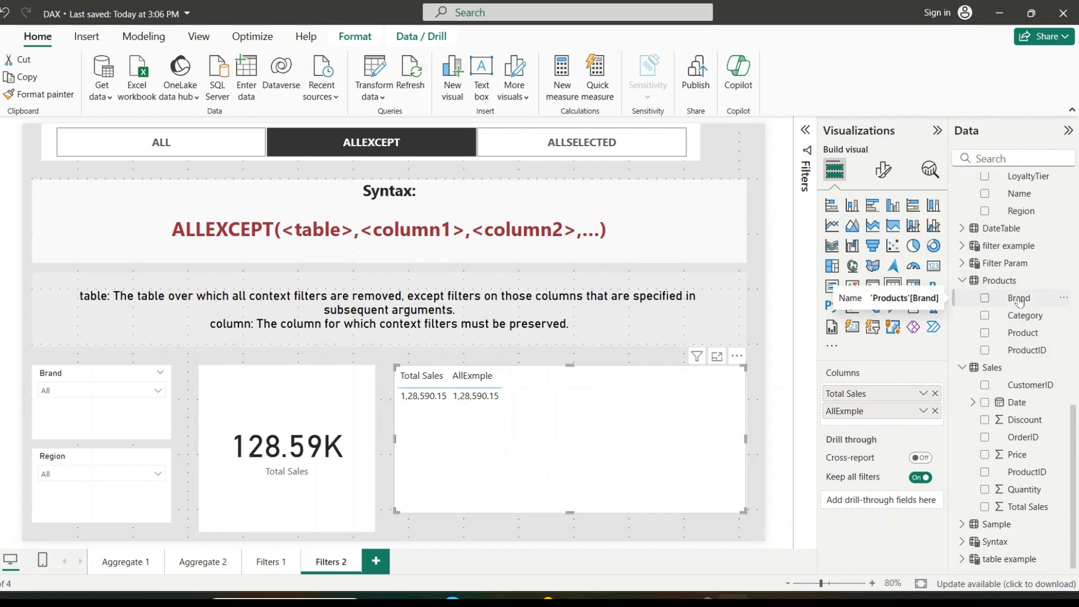
Step: Add the Products Brand field as first column and the AllExceptExmp measure to the table, and review that measure's ALLEXCEPT arguments
{"action": "left_click_drag", "start_coordinate": [1019, 302], "coordinate": [899, 394]}
{"action": "scroll", "coordinate": [998, 239], "scroll_direction": "up", "scroll_amount": 10}
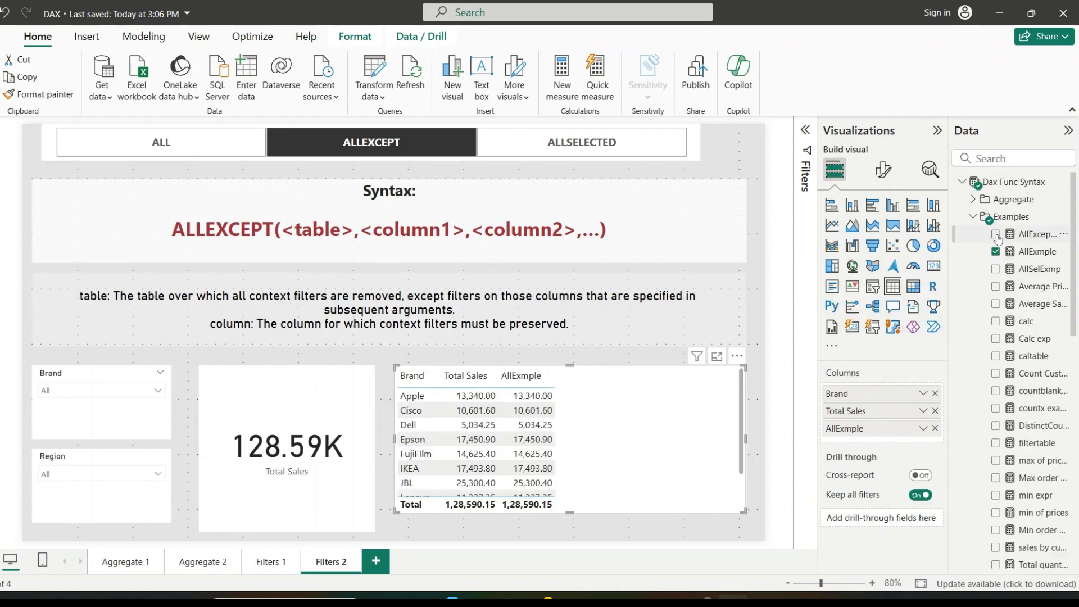
{"action": "left_click", "coordinate": [996, 235]}
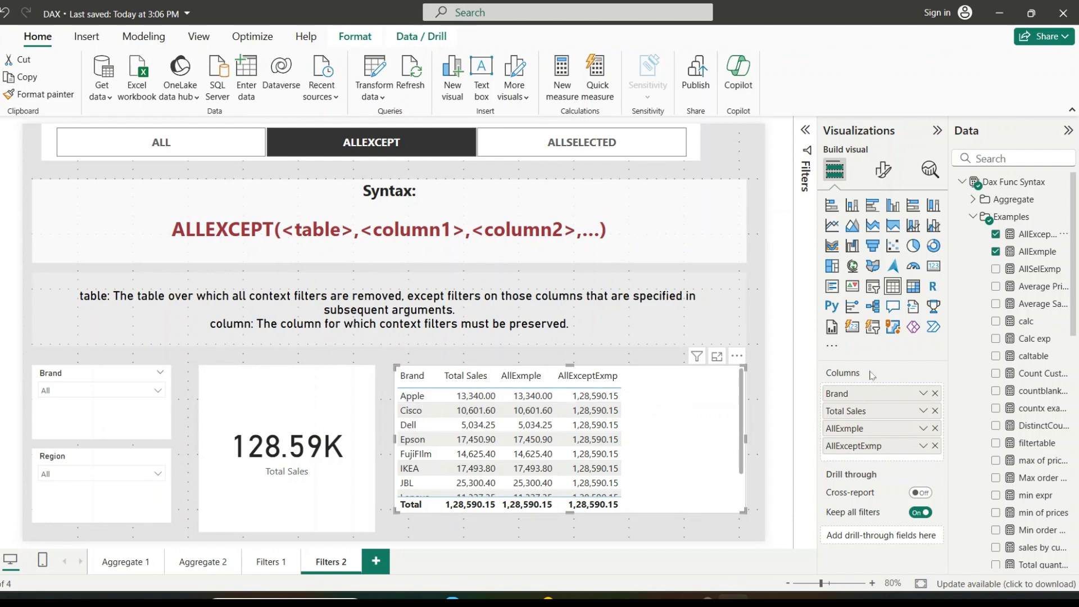
{"action": "left_click", "coordinate": [1032, 236]}
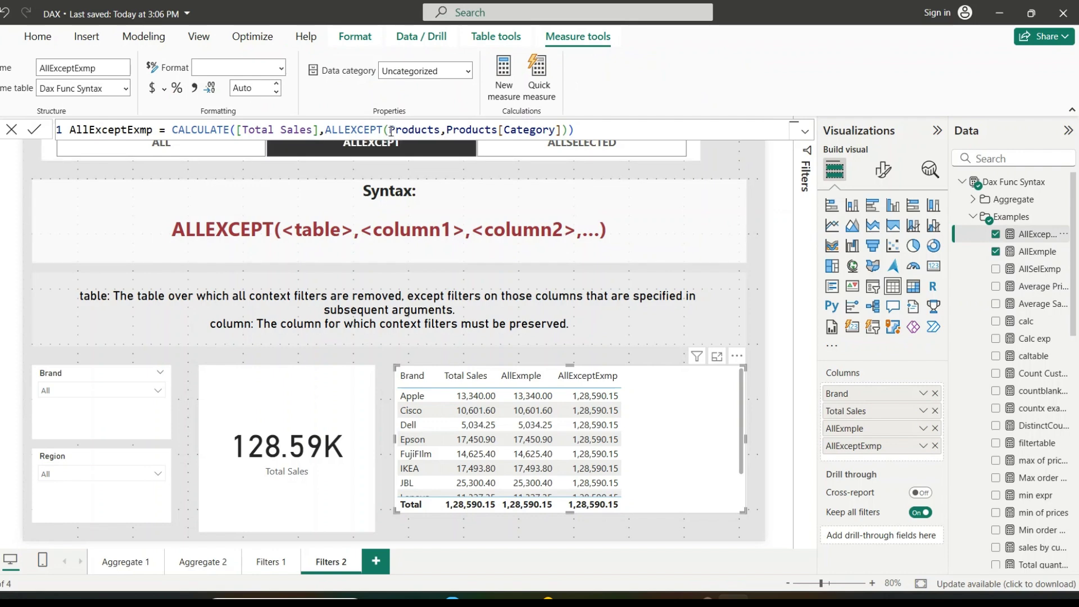
{"action": "left_click_drag", "start_coordinate": [388, 130], "coordinate": [563, 129]}
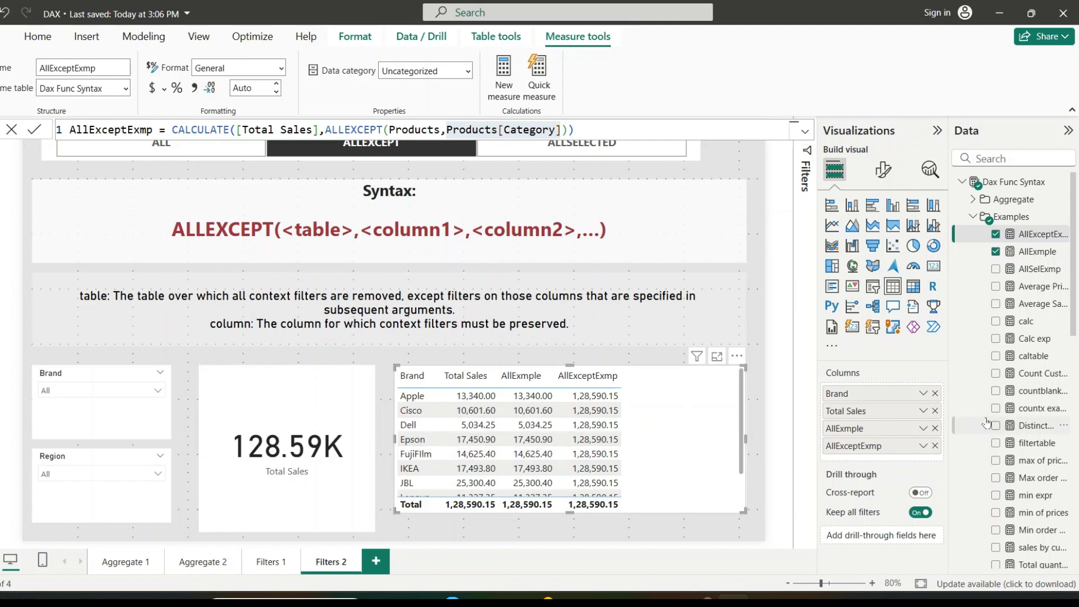
Step: Replace the Brand column in the table with the Product field from the Products table
{"action": "left_click", "coordinate": [935, 393]}
{"action": "scroll", "coordinate": [989, 327], "scroll_direction": "down", "scroll_amount": 10}
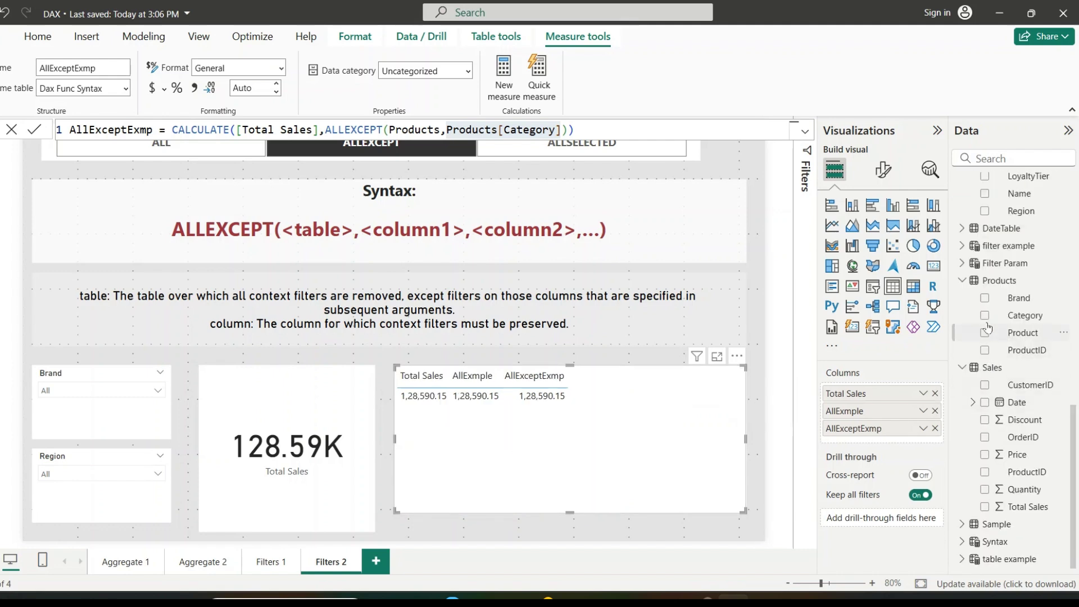
{"action": "left_click_drag", "start_coordinate": [925, 359], "coordinate": [878, 392]}
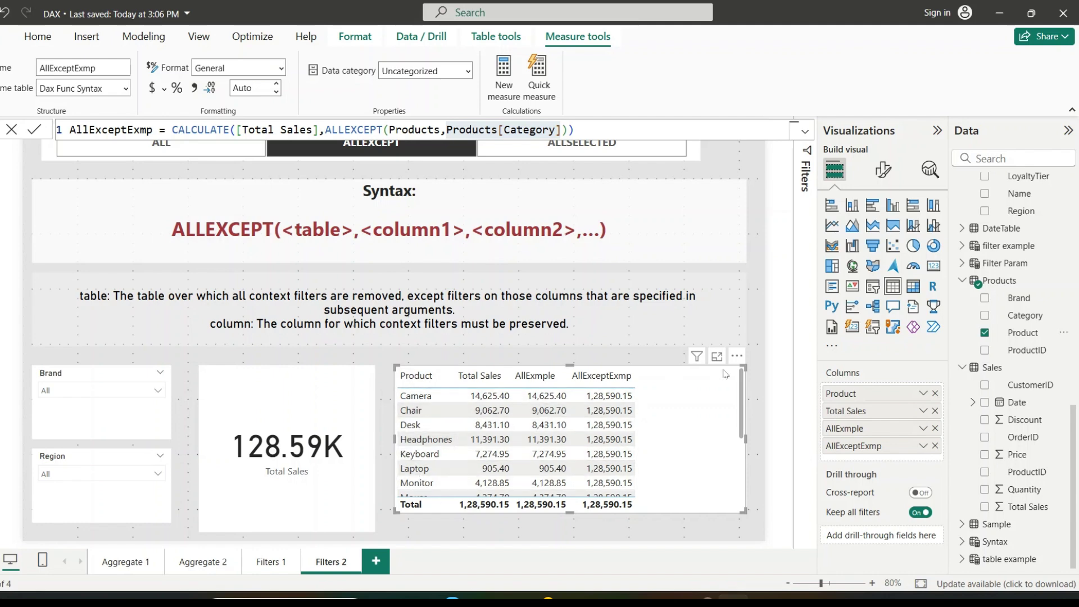
{"action": "left_click", "coordinate": [579, 375]}
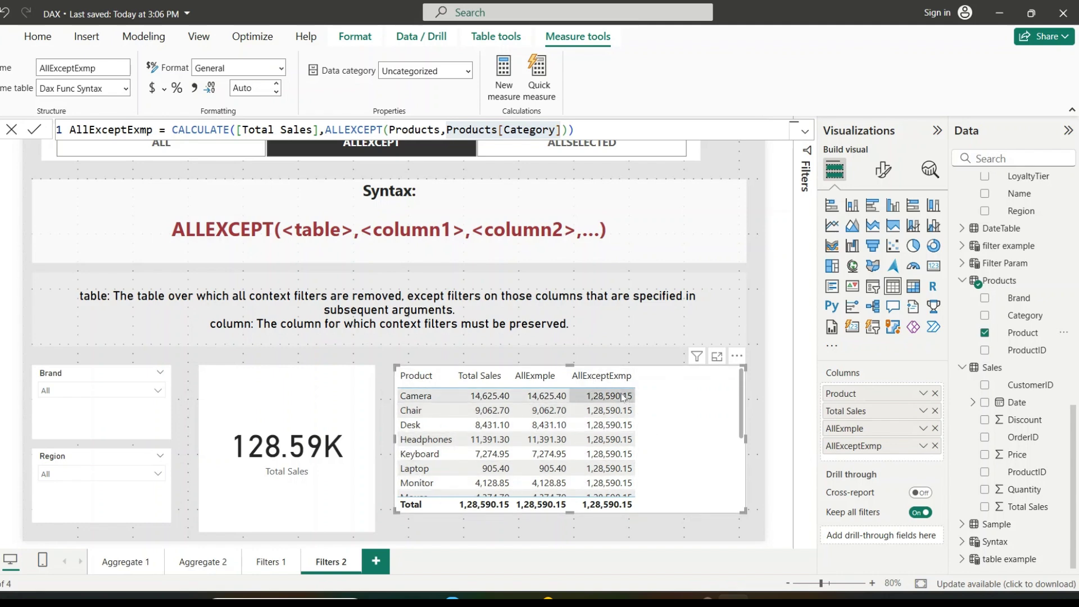
Step: Replace the Product column in the table with the Products Category field and compare it with the ALLEXCEPT arguments
{"action": "left_click", "coordinate": [936, 393]}
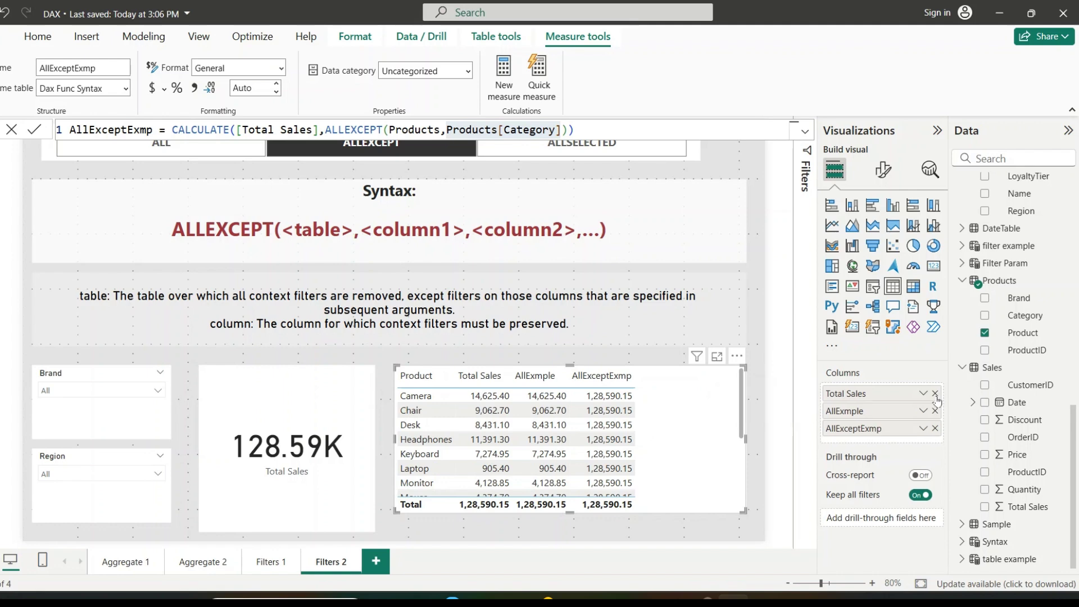
{"action": "left_click_drag", "start_coordinate": [1025, 316], "coordinate": [897, 396]}
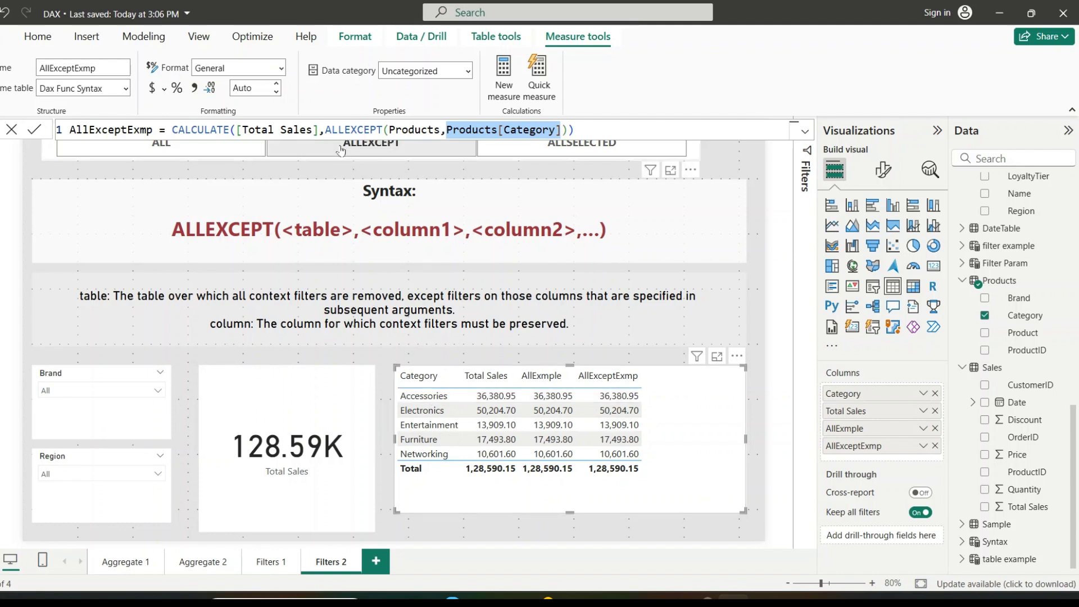
{"action": "left_click_drag", "start_coordinate": [344, 128], "coordinate": [567, 129]}
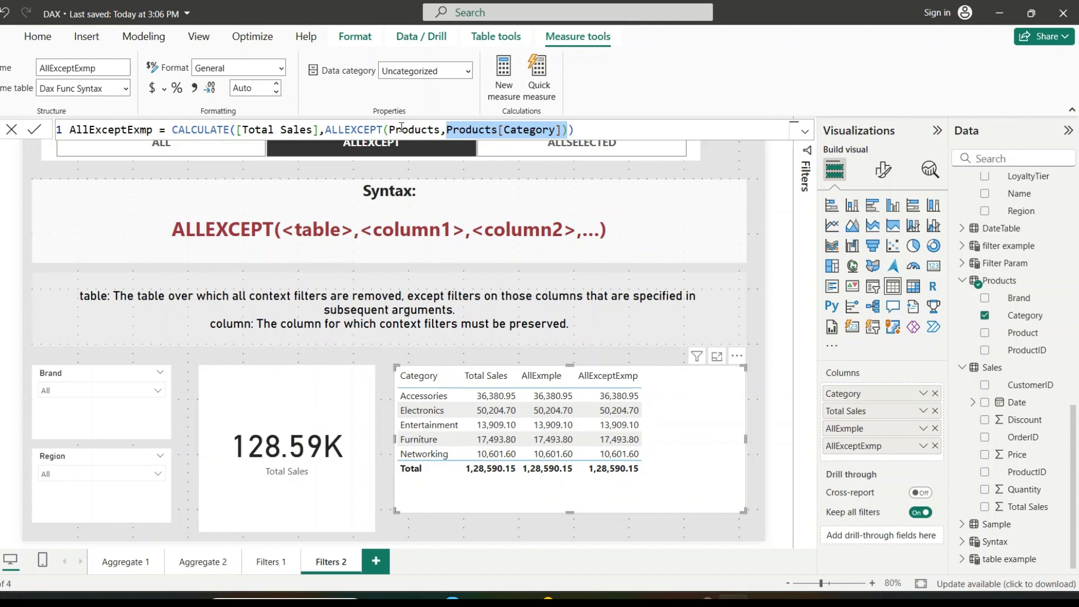
Step: Show the ALLSELECTED syntax on the page and examine the AllSelExmp measure's formula, including its Customers[Region] argument
{"action": "double_click", "coordinate": [384, 130]}
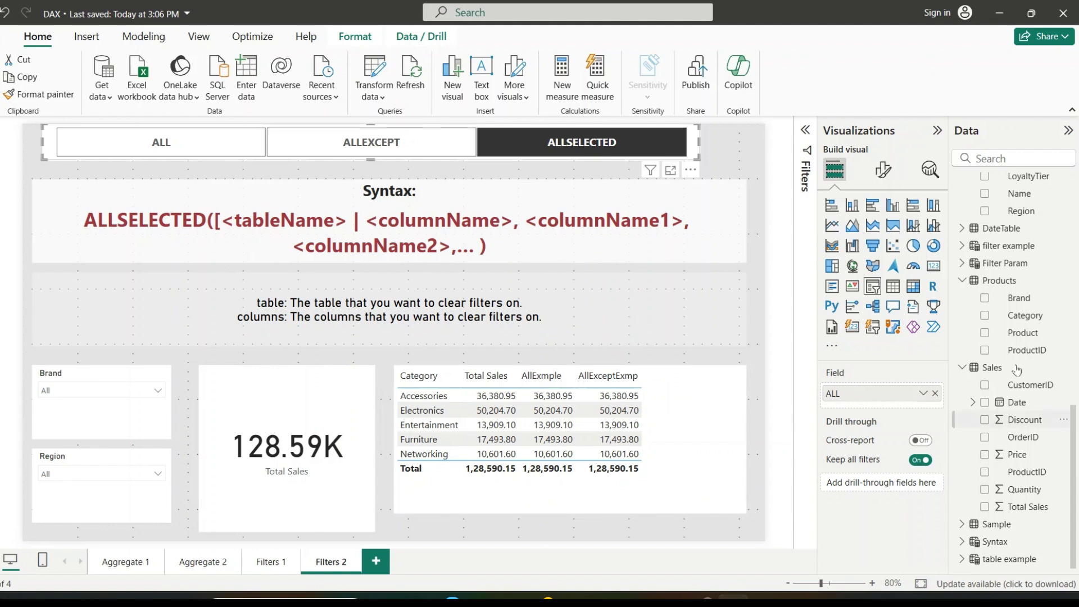
{"action": "scroll", "coordinate": [1031, 334], "scroll_direction": "up", "scroll_amount": 10}
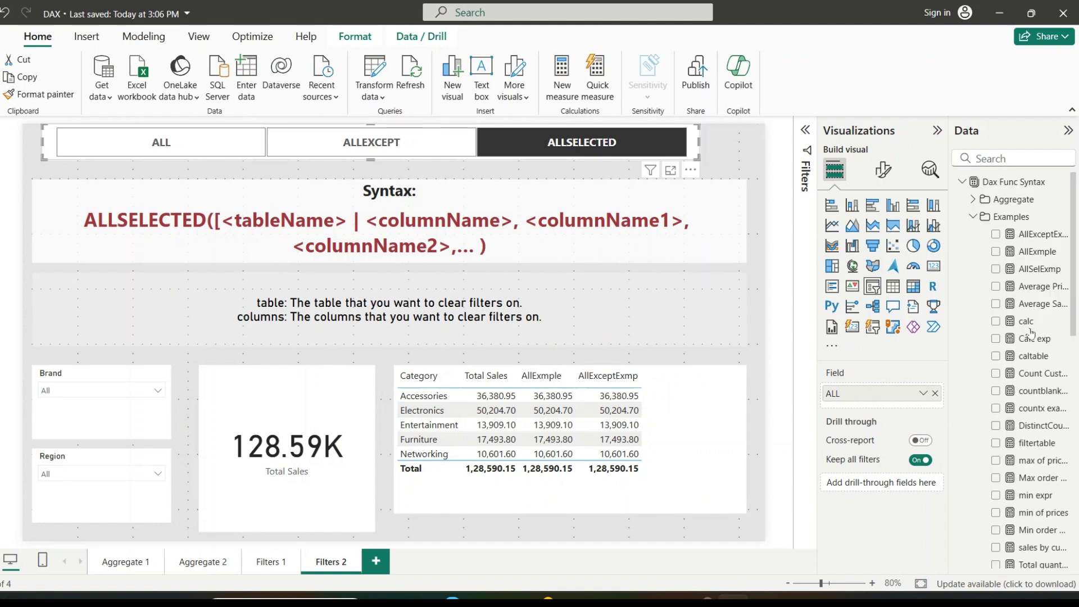
{"action": "left_click", "coordinate": [1034, 270]}
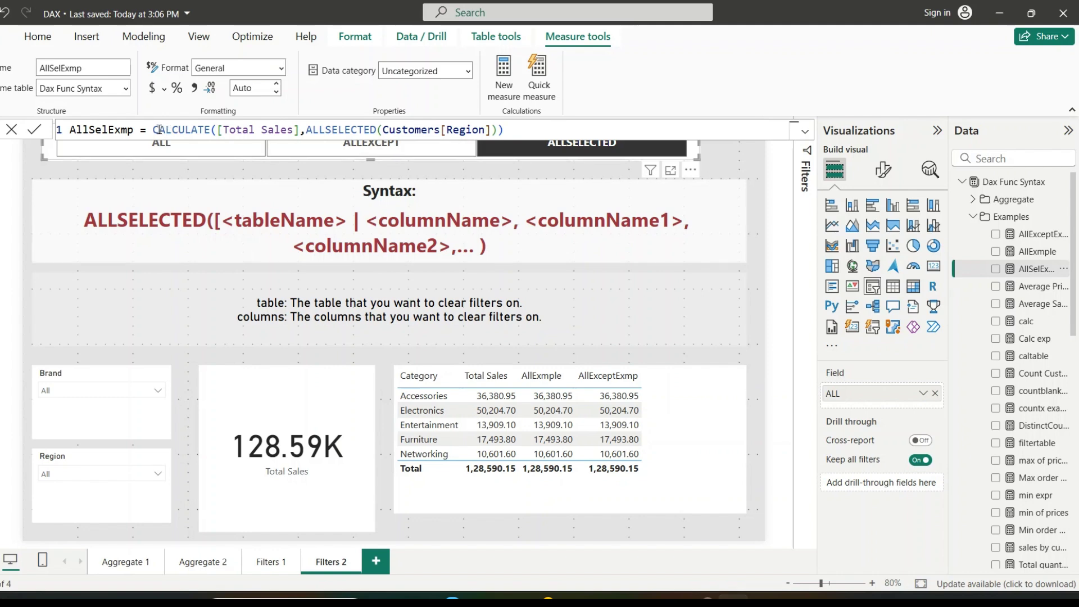
{"action": "left_click_drag", "start_coordinate": [154, 130], "coordinate": [494, 129]}
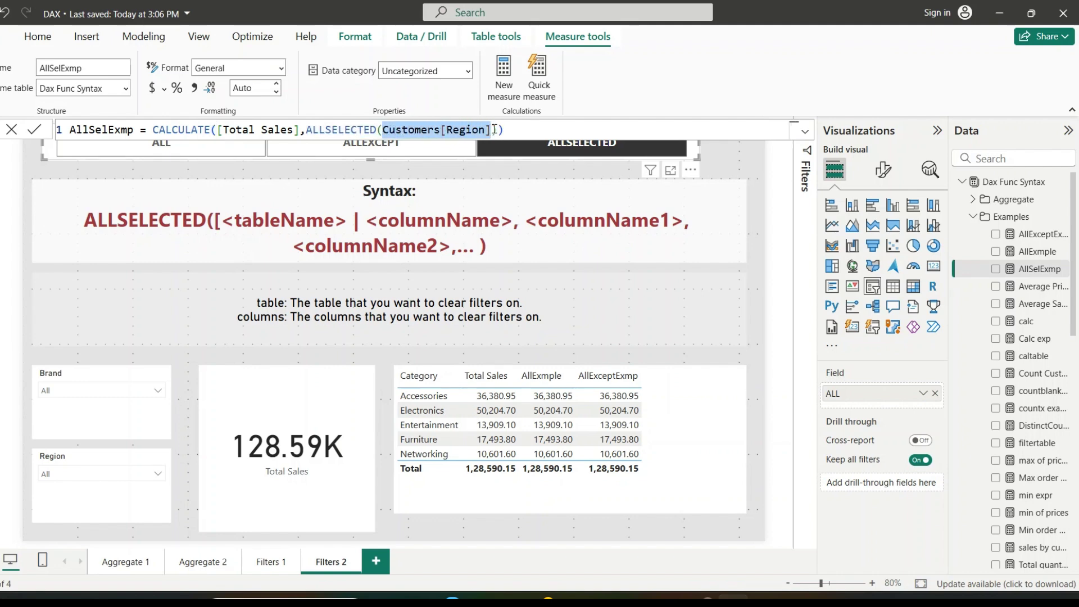
{"action": "left_click", "coordinate": [494, 130]}
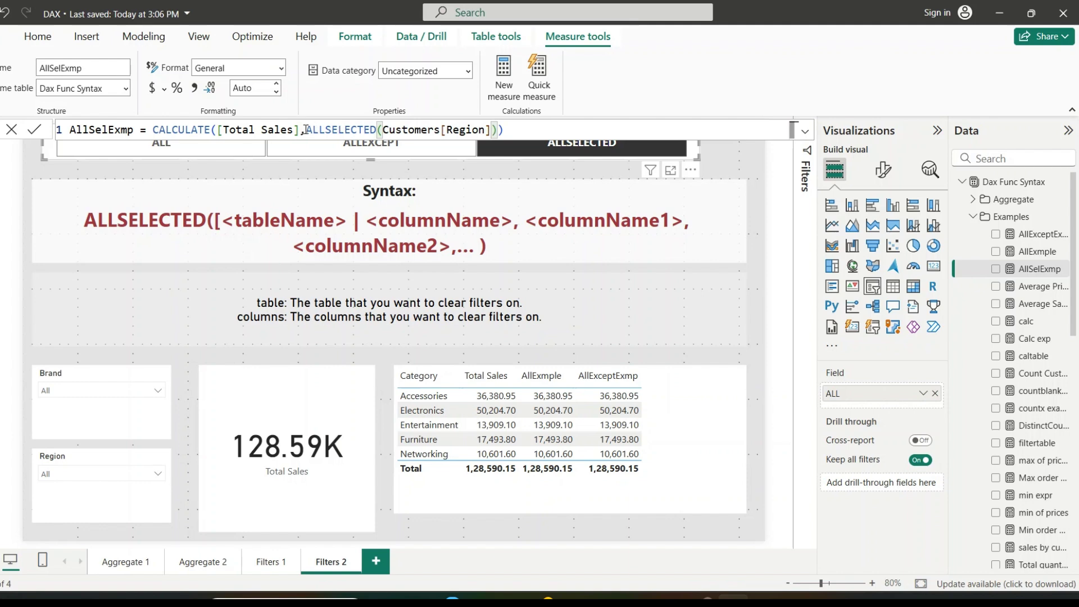
{"action": "left_click_drag", "start_coordinate": [306, 130], "coordinate": [497, 130]}
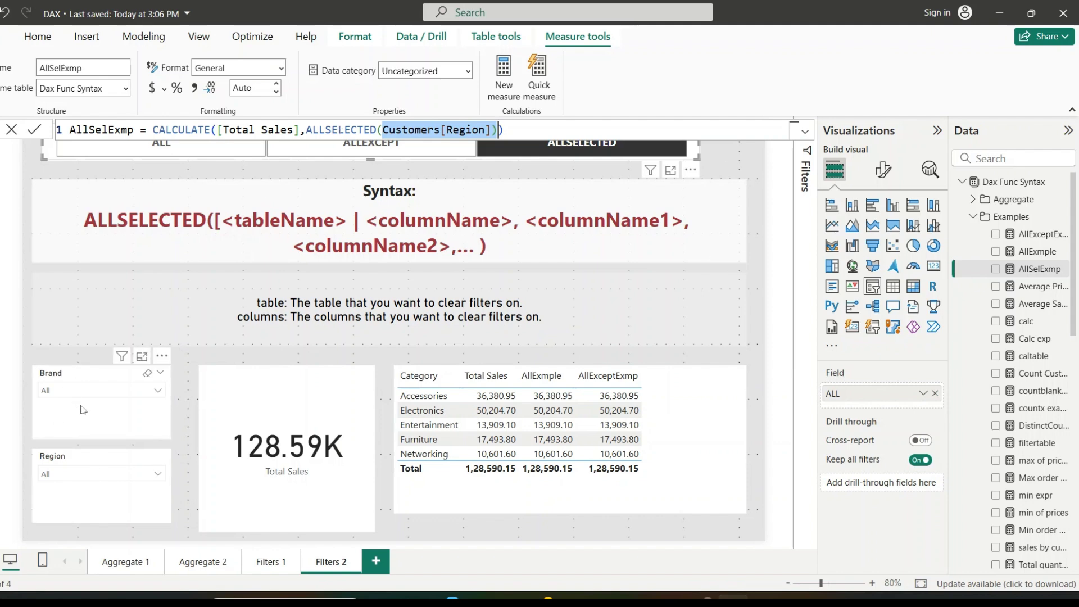
Step: Add the AllSelExmp measure to the table with Region in place of Category, and review the measure's ALLSELECTED argument
{"action": "left_click", "coordinate": [667, 466]}
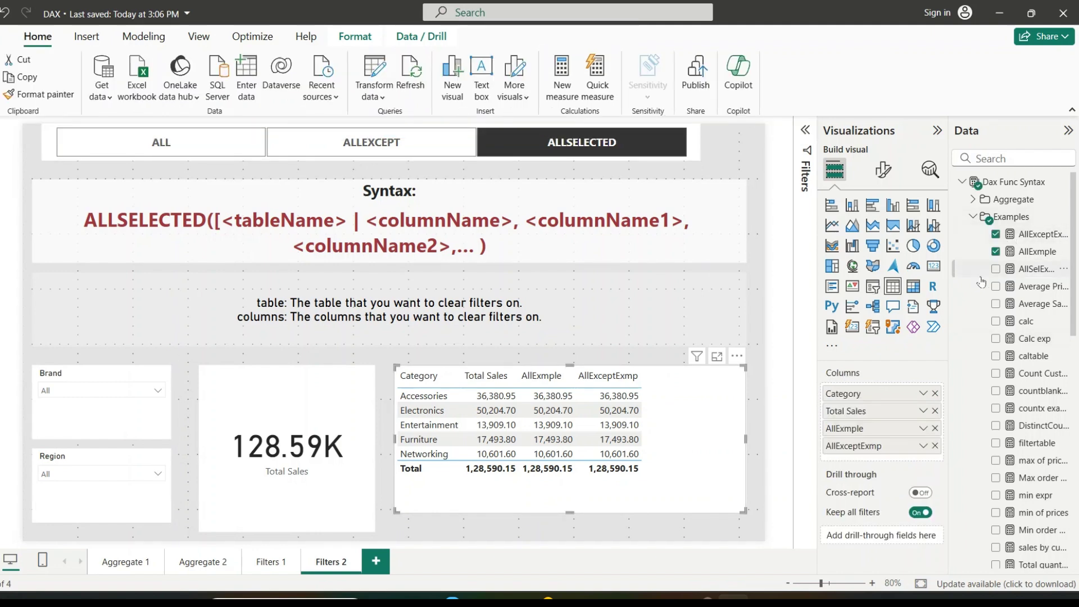
{"action": "left_click_drag", "start_coordinate": [981, 280], "coordinate": [908, 458]}
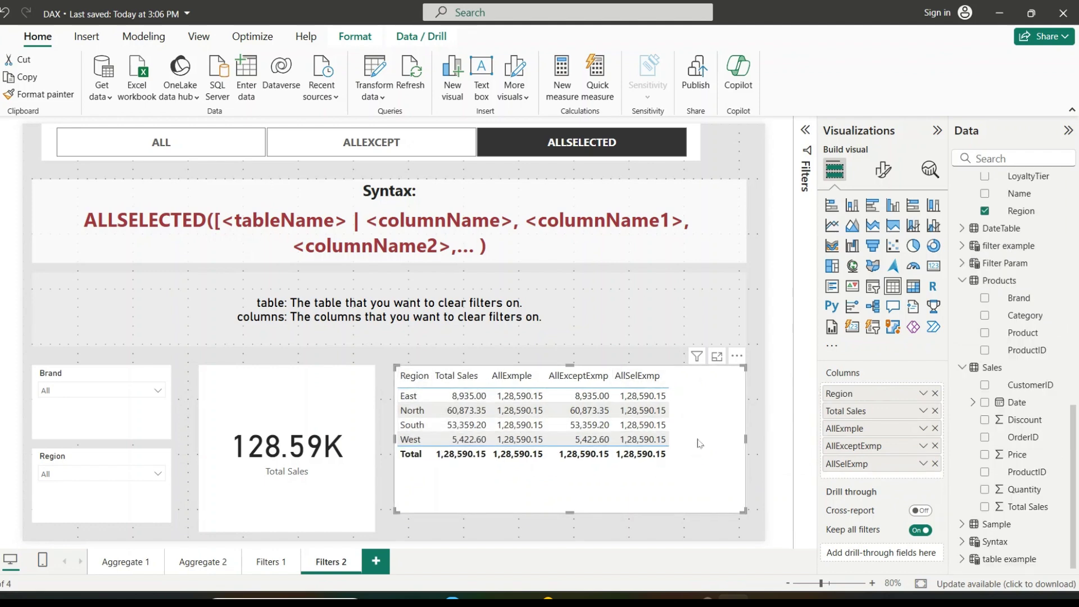
{"action": "scroll", "coordinate": [1030, 284], "scroll_direction": "up", "scroll_amount": 10}
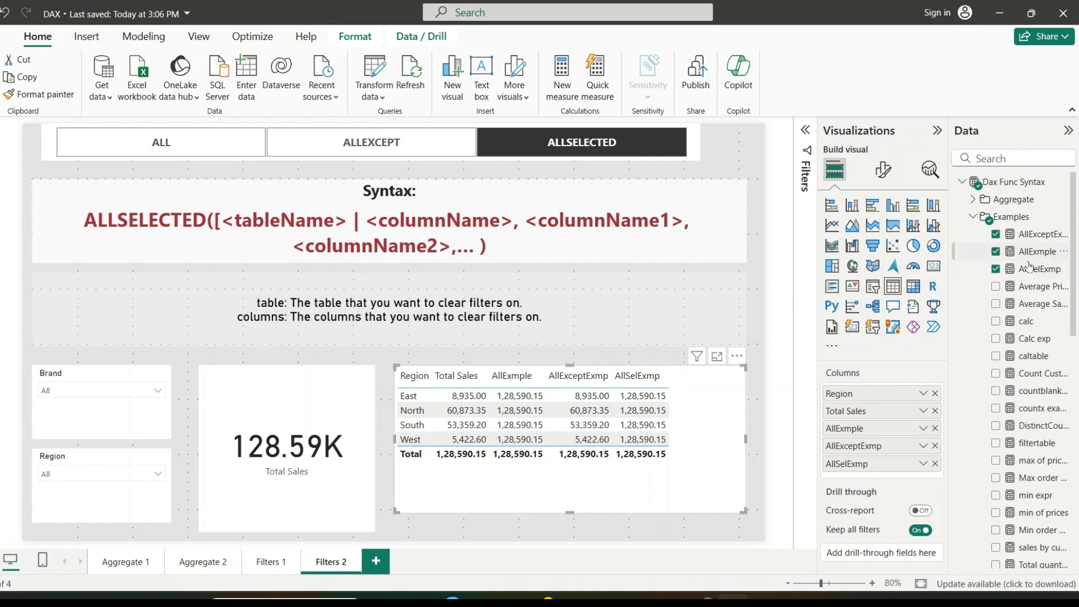
{"action": "left_click", "coordinate": [1029, 271]}
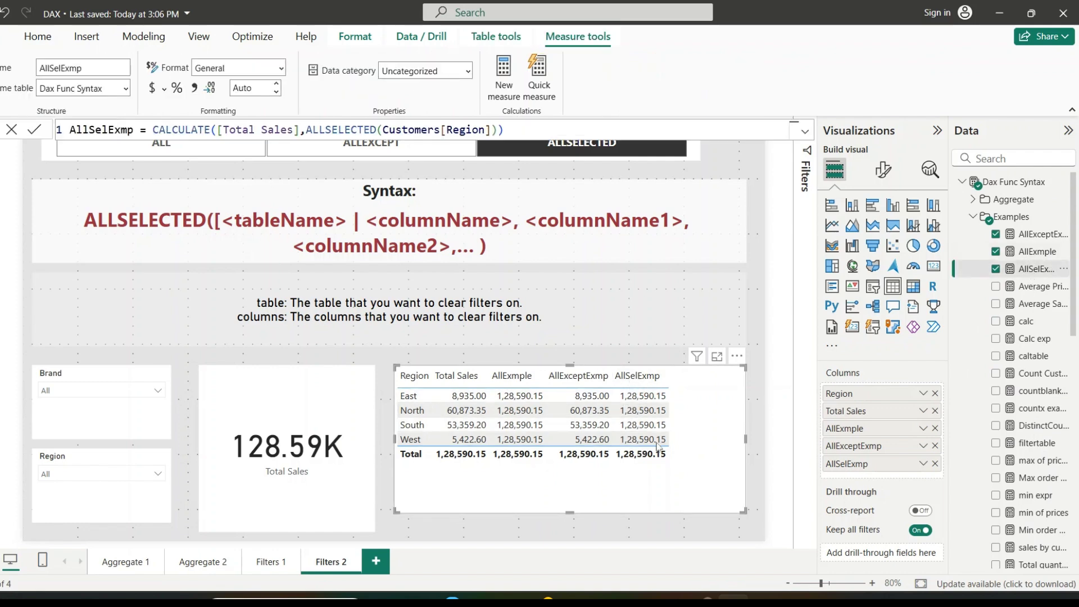
{"action": "left_click", "coordinate": [646, 379]}
{"action": "left_click", "coordinate": [412, 381]}
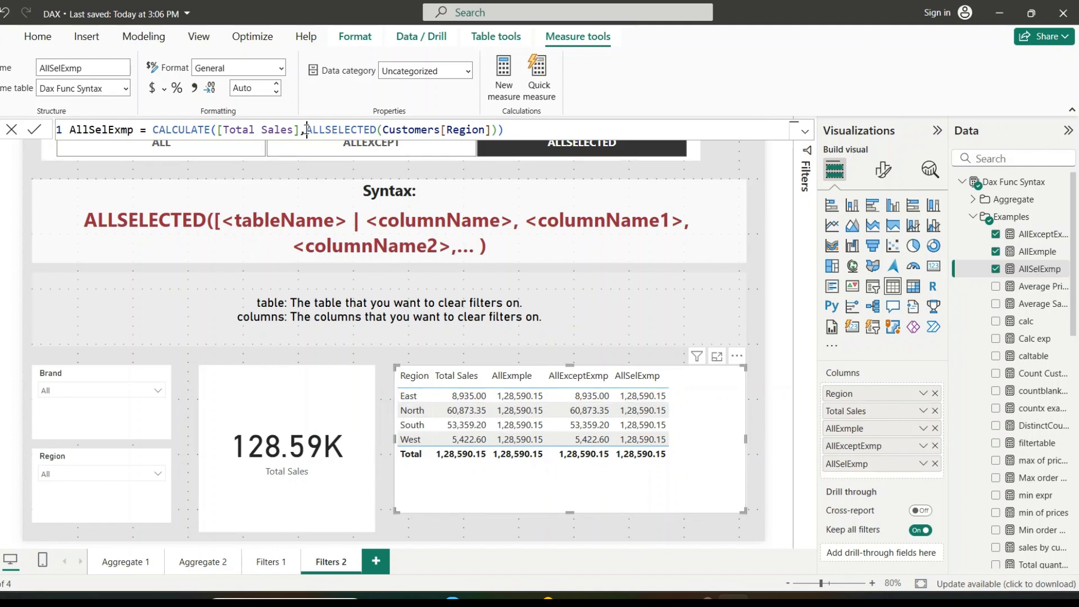
{"action": "left_click_drag", "start_coordinate": [307, 129], "coordinate": [490, 138]}
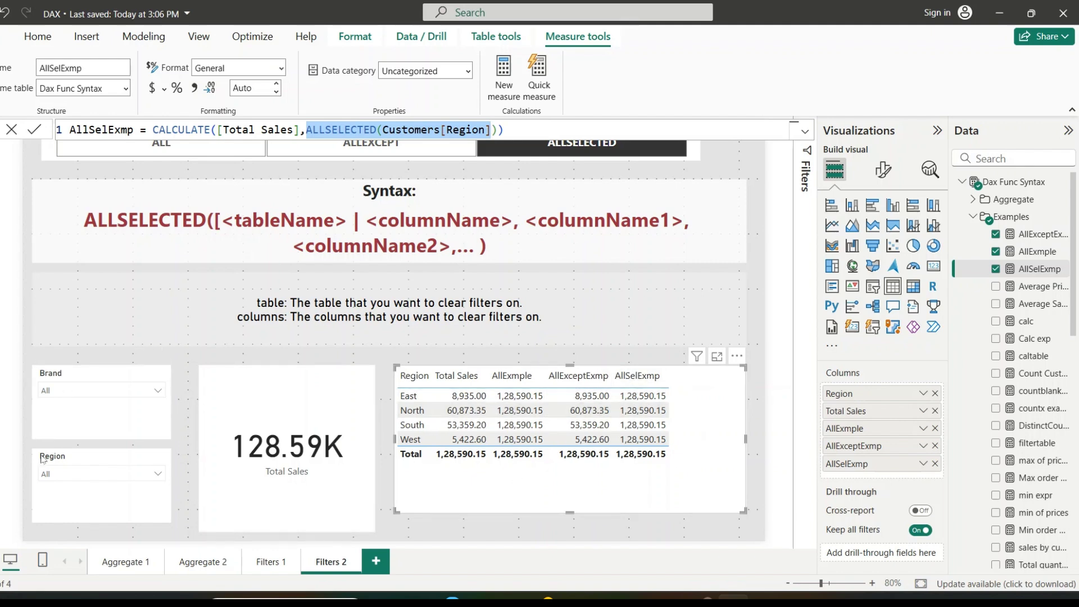
Step: Compare the table's AllExmple and AllSelExmp columns with the Region slicer filtered to North, and clear the slicer selection
{"action": "left_click", "coordinate": [64, 477]}
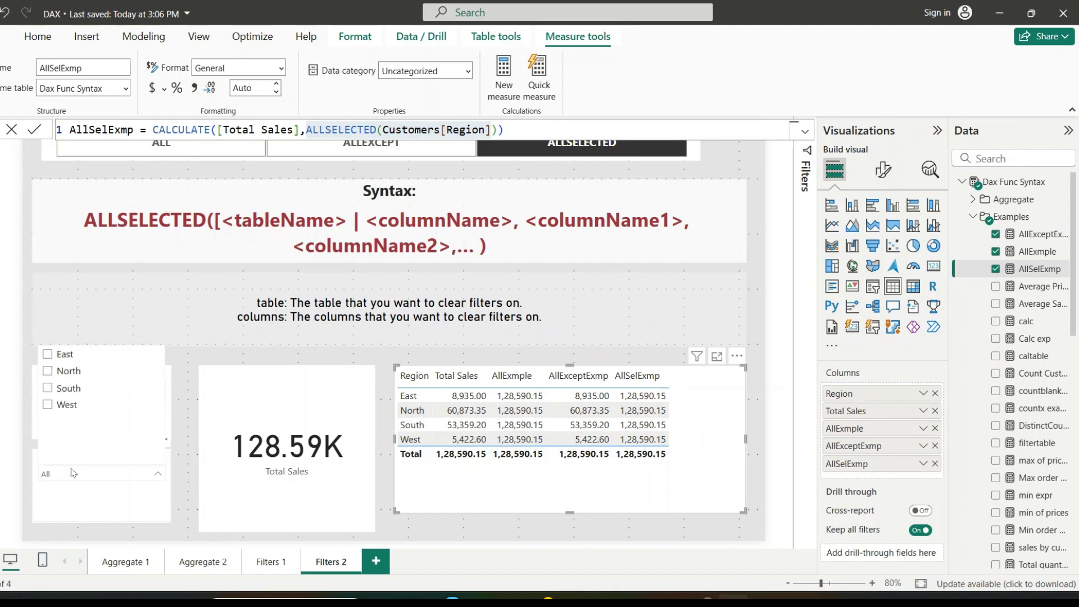
{"action": "left_click", "coordinate": [98, 502]}
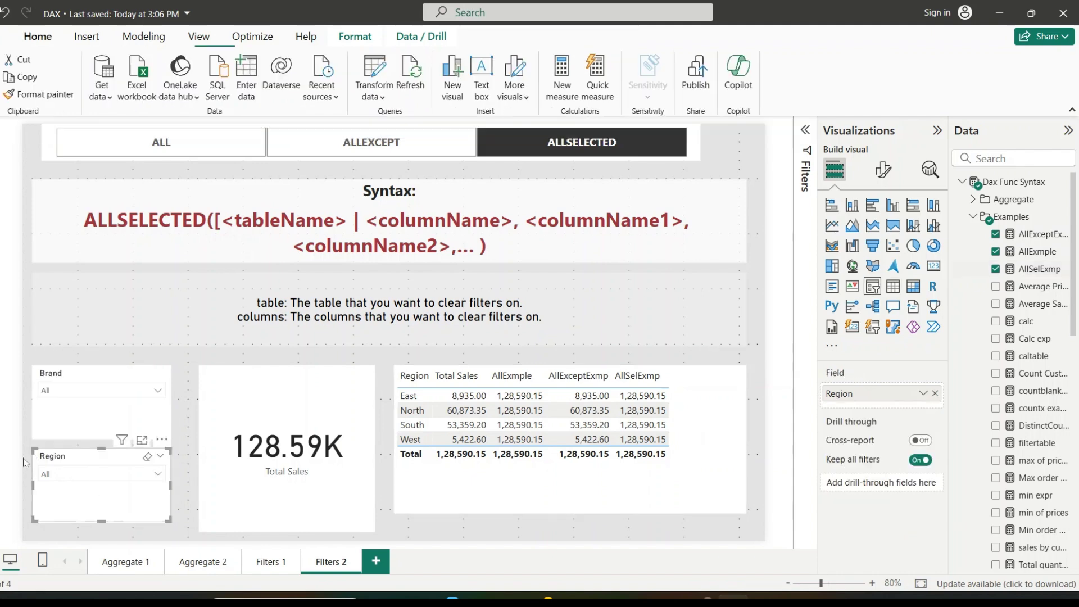
{"action": "left_click", "coordinate": [88, 477]}
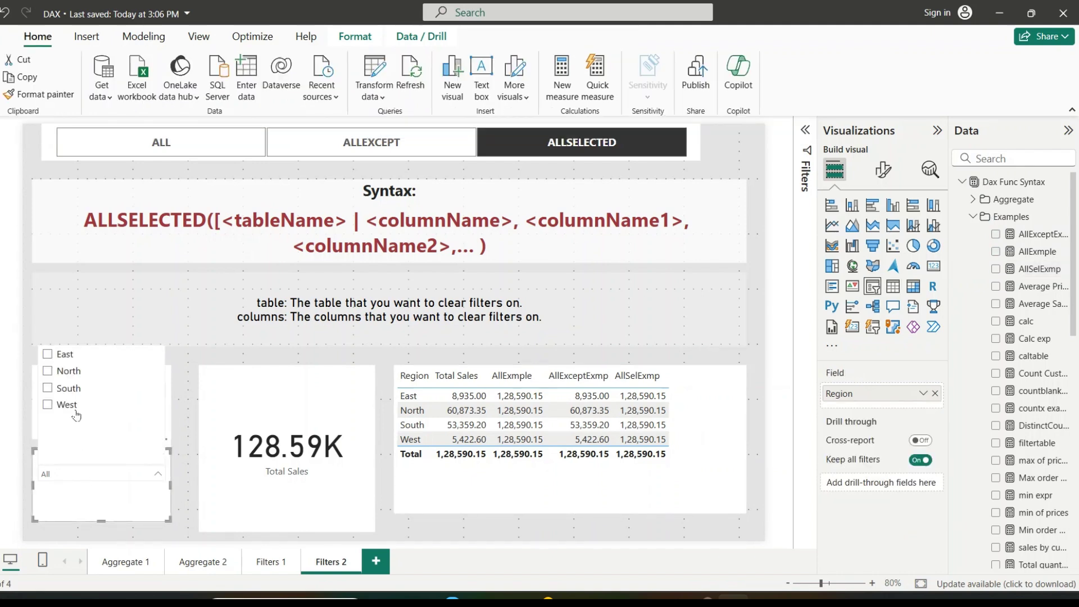
{"action": "left_click", "coordinate": [69, 375]}
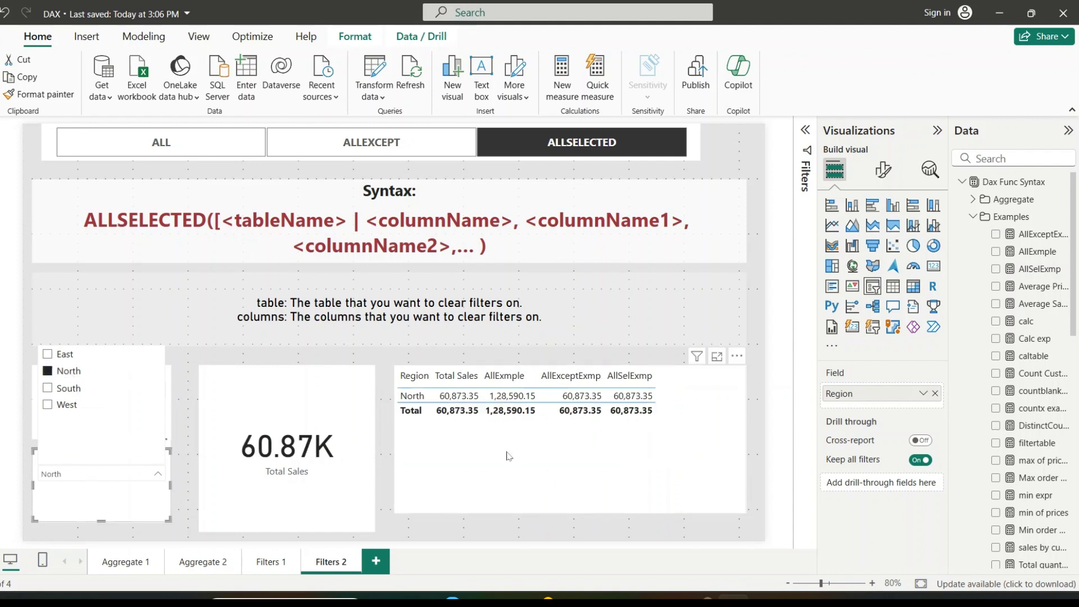
{"action": "left_click", "coordinate": [618, 380]}
{"action": "left_click", "coordinate": [628, 379]}
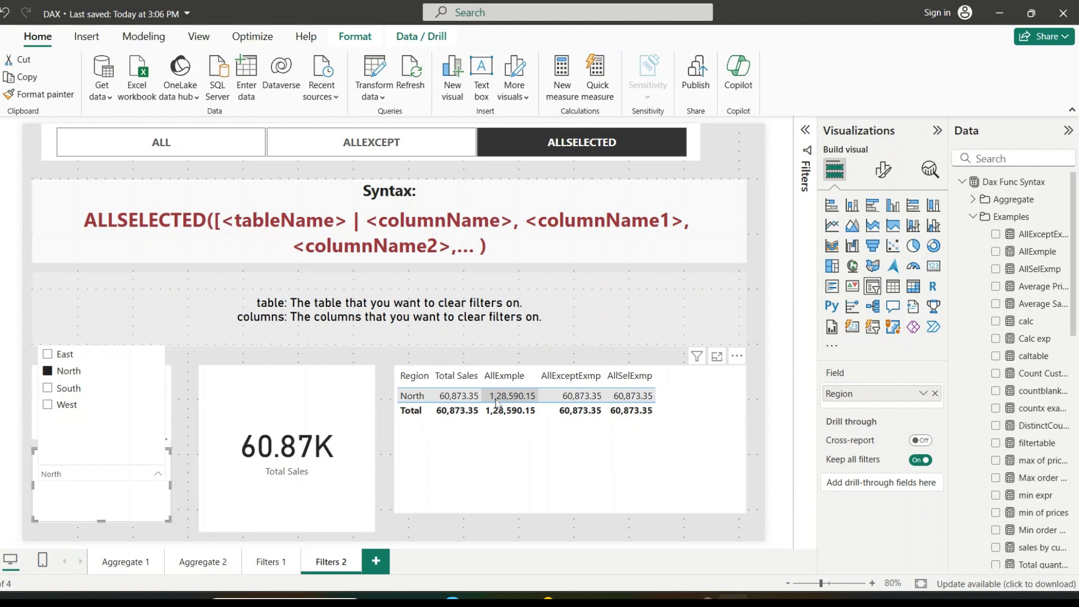
{"action": "left_click", "coordinate": [414, 375]}
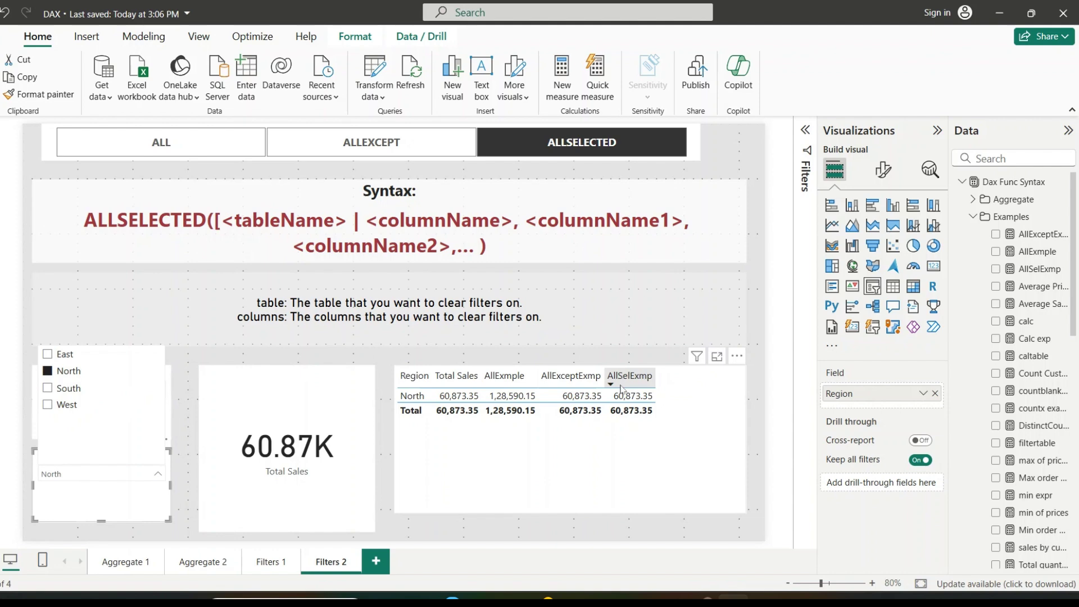
{"action": "left_click", "coordinate": [133, 505]}
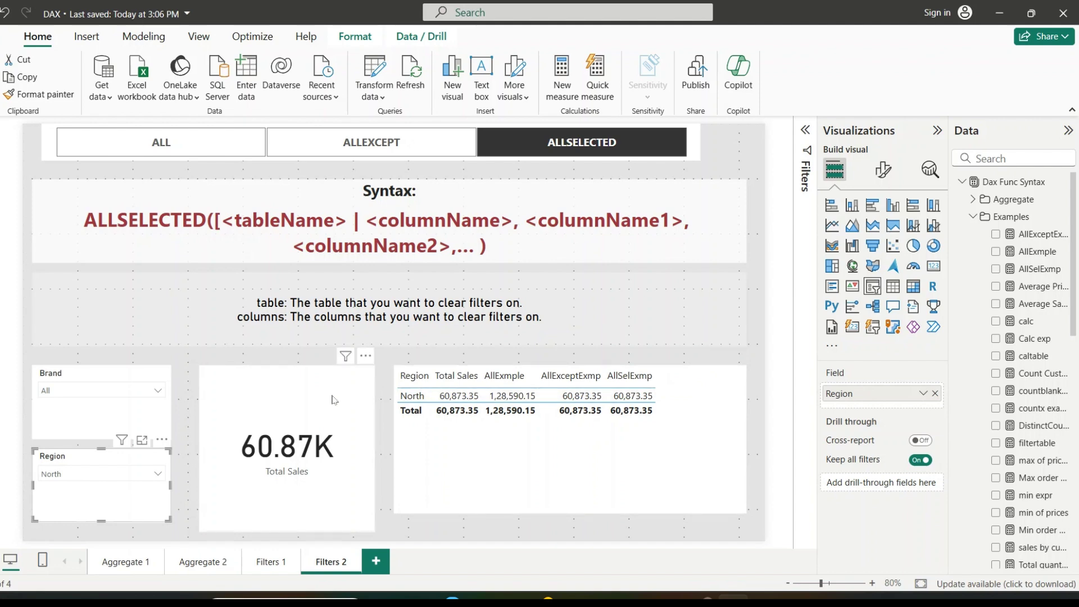
{"action": "left_click", "coordinate": [149, 457]}
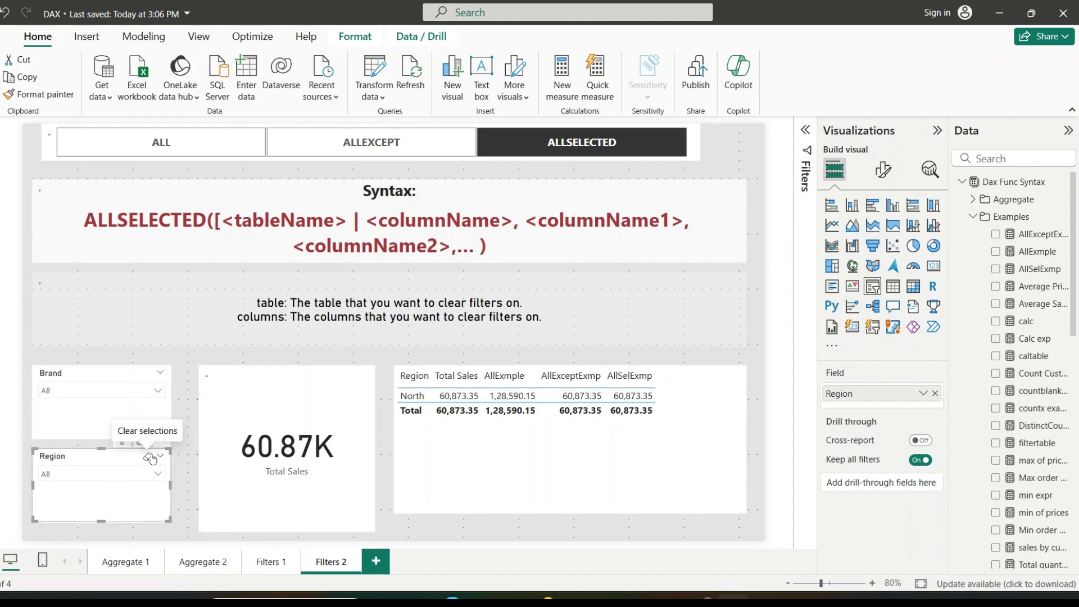